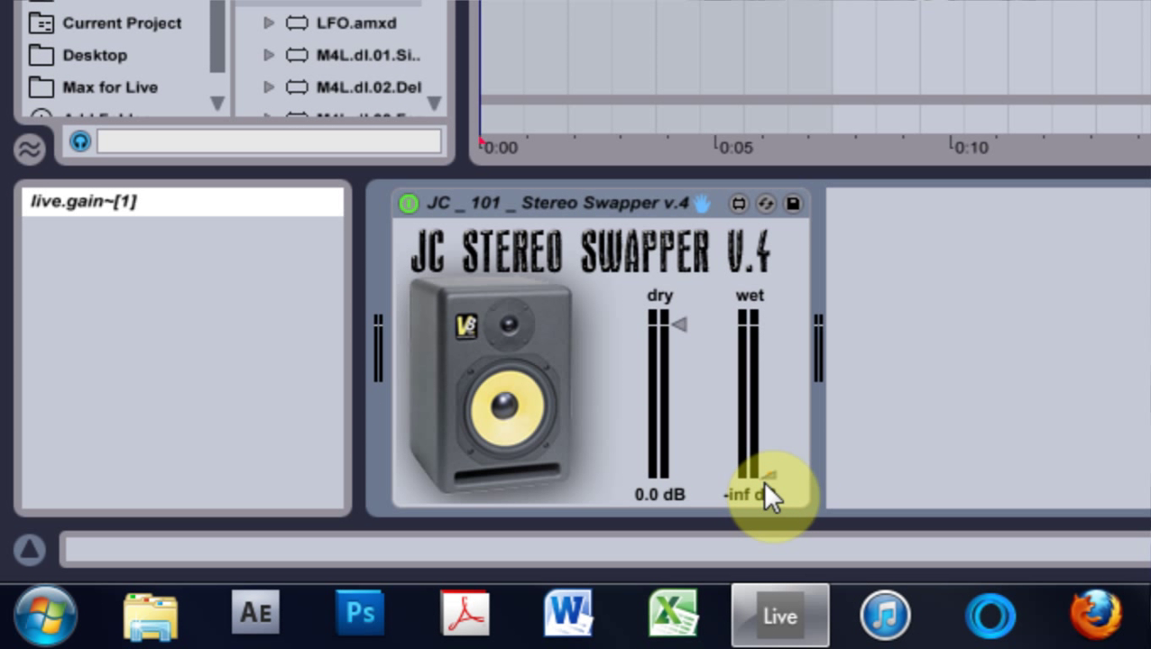
# - Open the JC _ 101 _ Stereo Swapper v.4 device in the Max editor
pyautogui.click(737, 205)
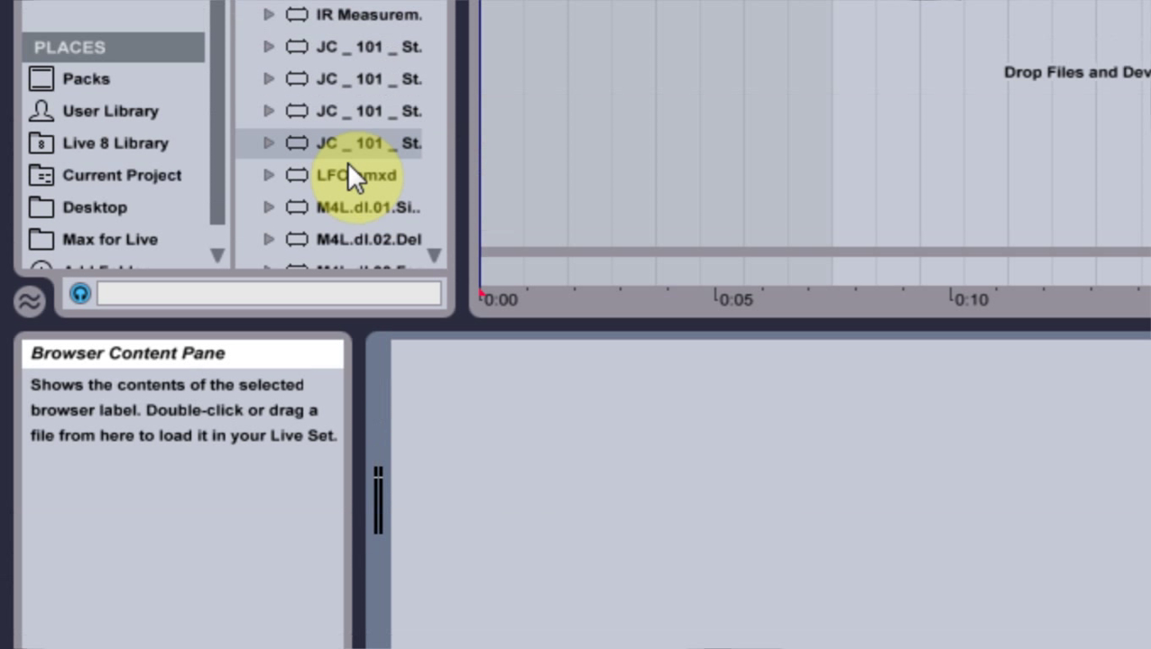
# - Delete the JC _ 101 _ Stereo Swapper v.4.amxd file from its folder in Explorer
pyautogui.rightClick(354, 185)
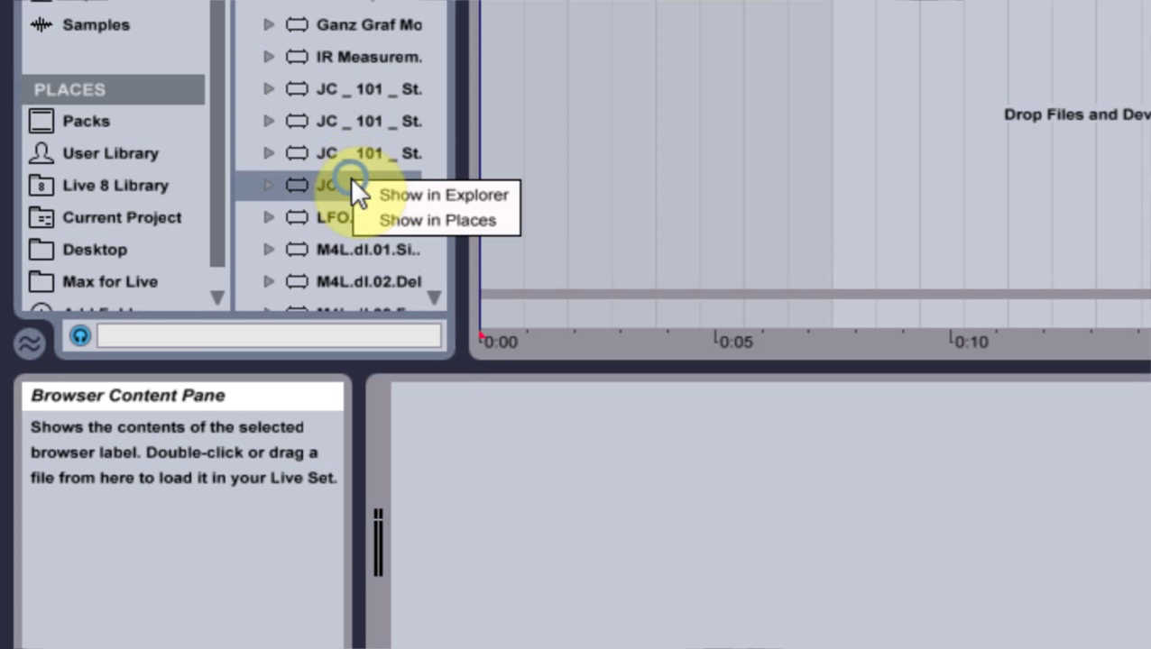
pyautogui.click(409, 193)
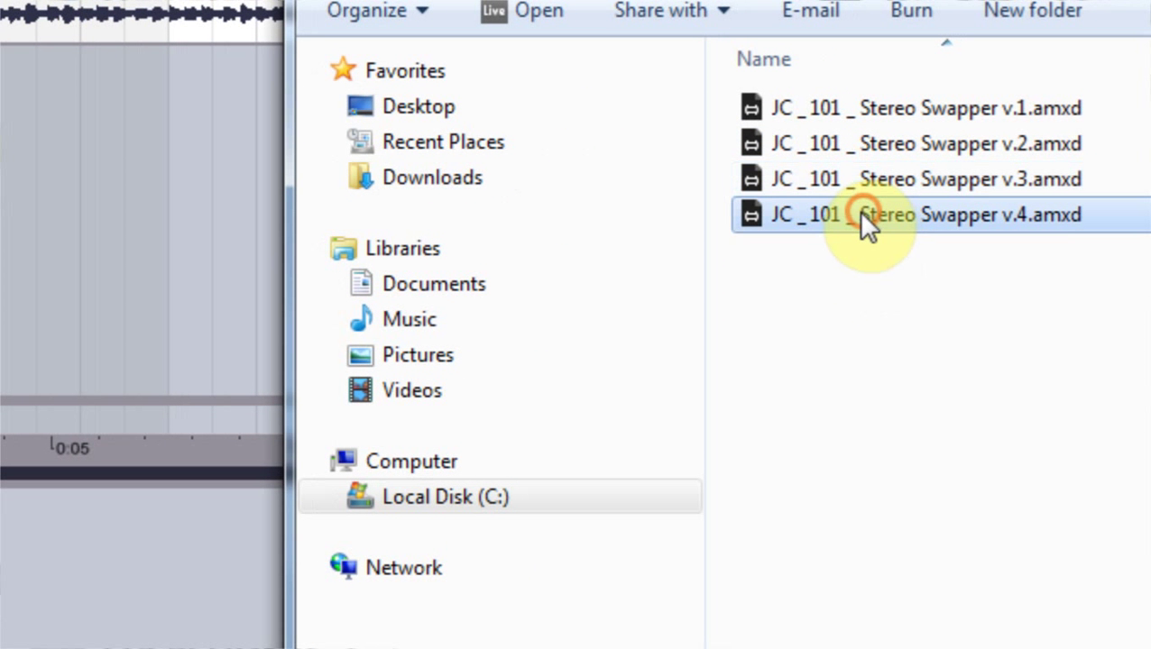
pyautogui.press('Delete')
pyautogui.click(616, 431)
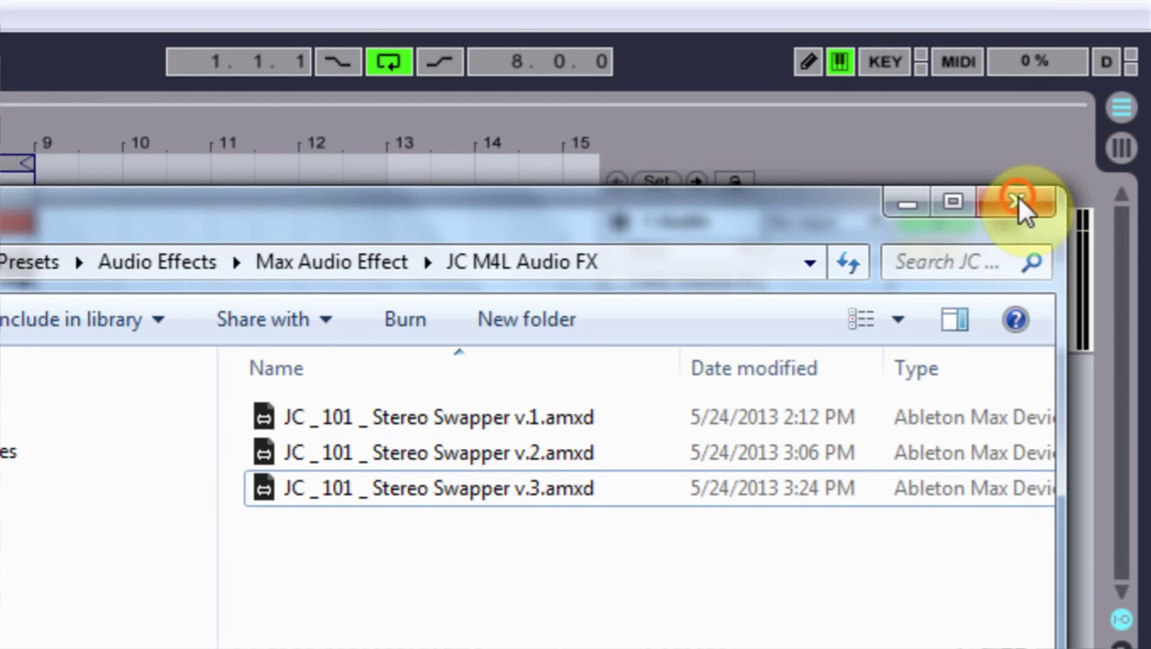
pyautogui.click(1017, 177)
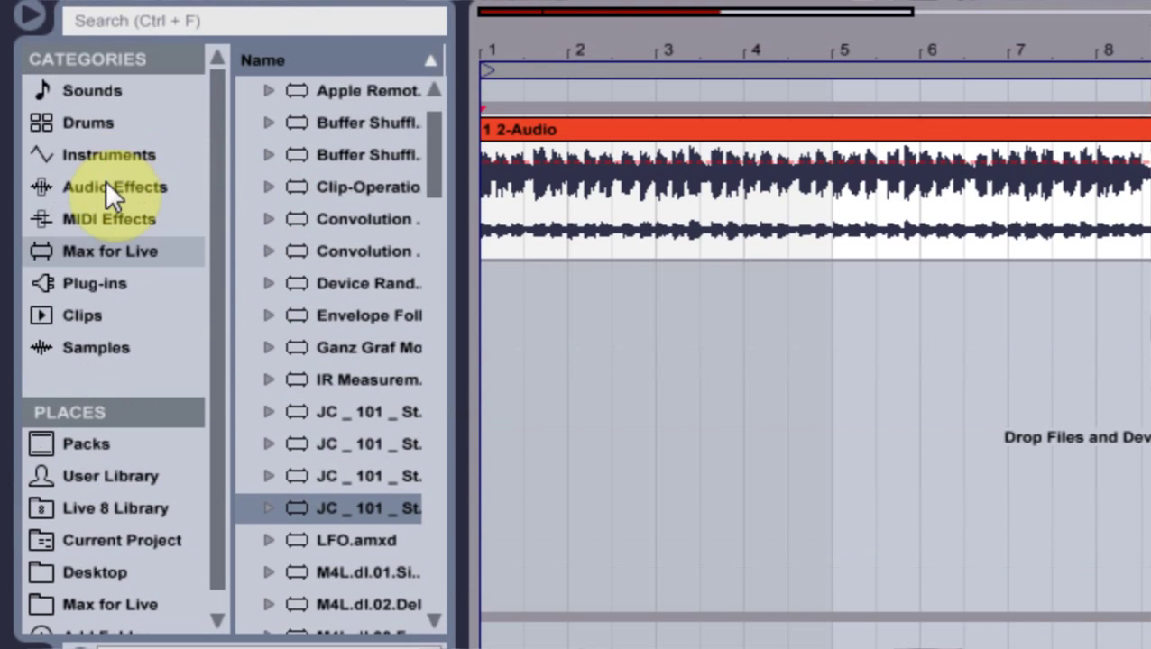
# - Add the v.3 Stereo Swapper from the Max for Live browser to the track and edit it
pyautogui.click(109, 219)
pyautogui.click(108, 251)
pyautogui.moveTo(306, 473); pyautogui.dragTo(496, 495)
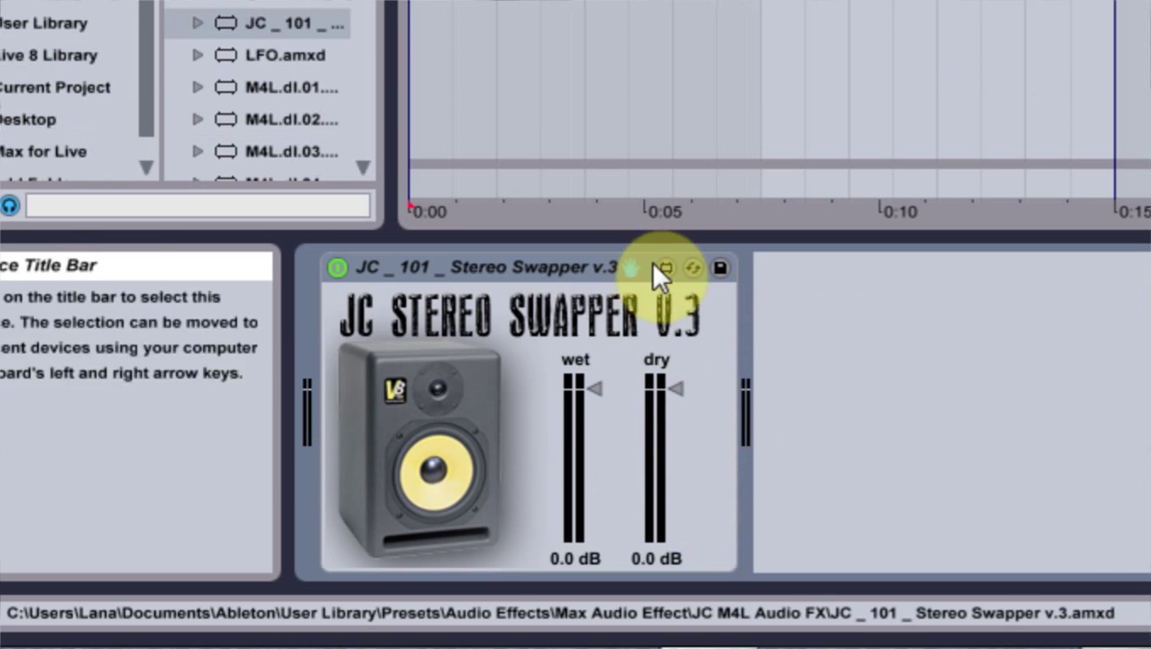
pyautogui.click(664, 266)
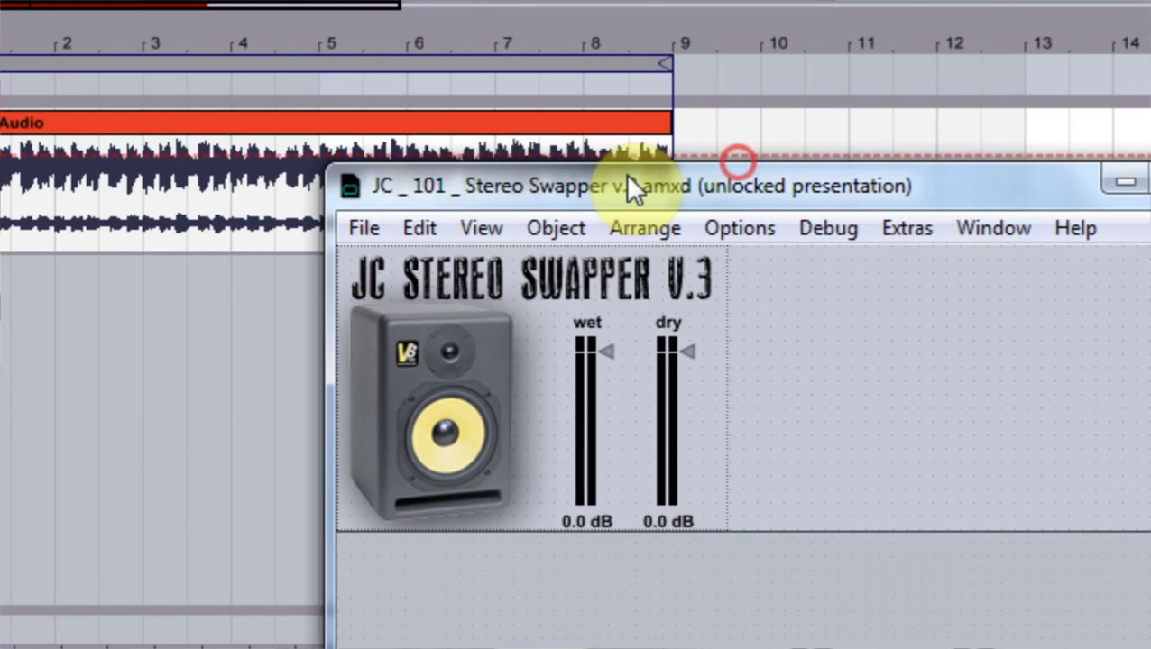
# - Open the background fpic's Inspector and start choosing a new Image File
pyautogui.moveTo(625, 174); pyautogui.dragTo(487, 161)
pyautogui.click(480, 263)
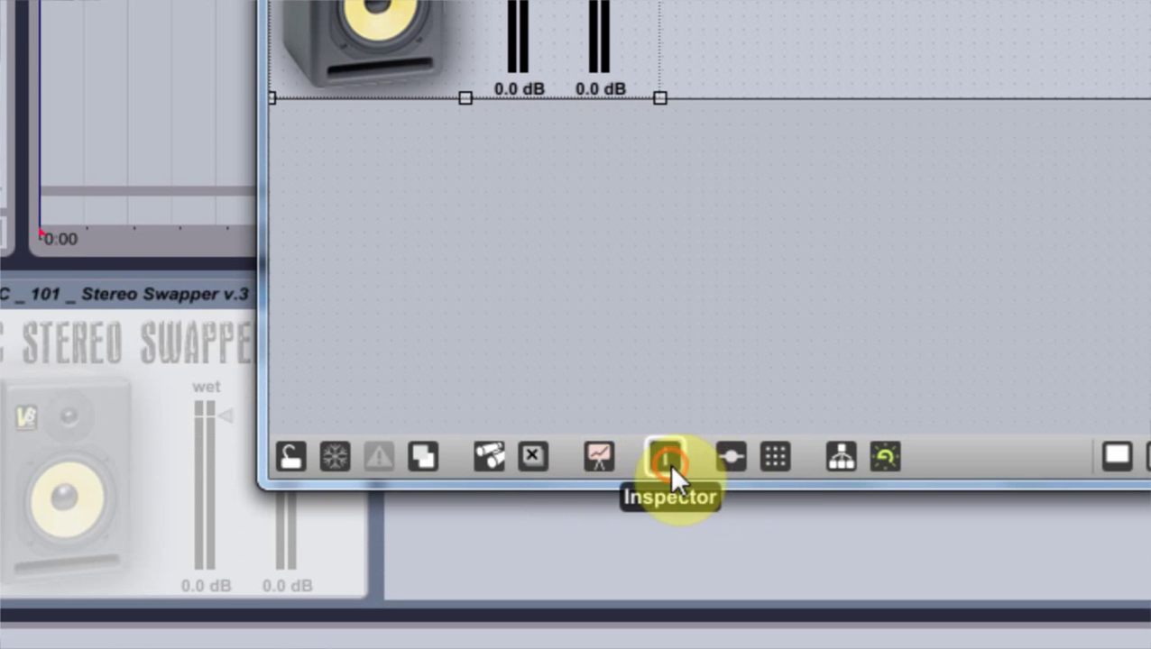
pyautogui.click(665, 488)
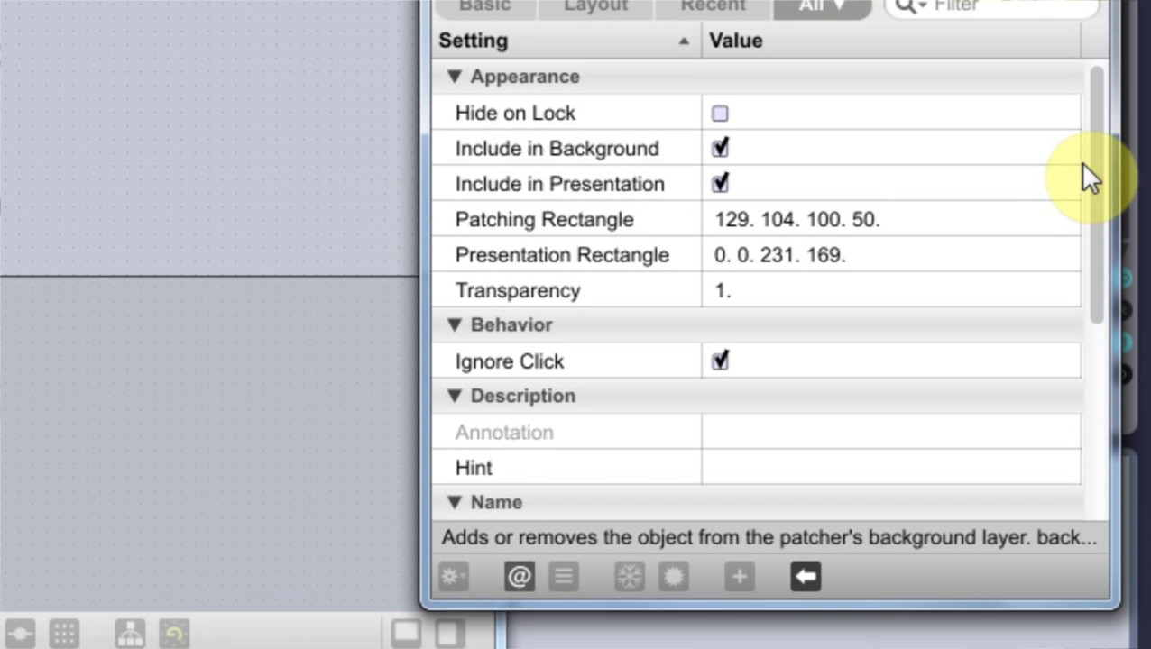
pyautogui.moveTo(1101, 170); pyautogui.dragTo(1113, 372)
pyautogui.click(738, 329)
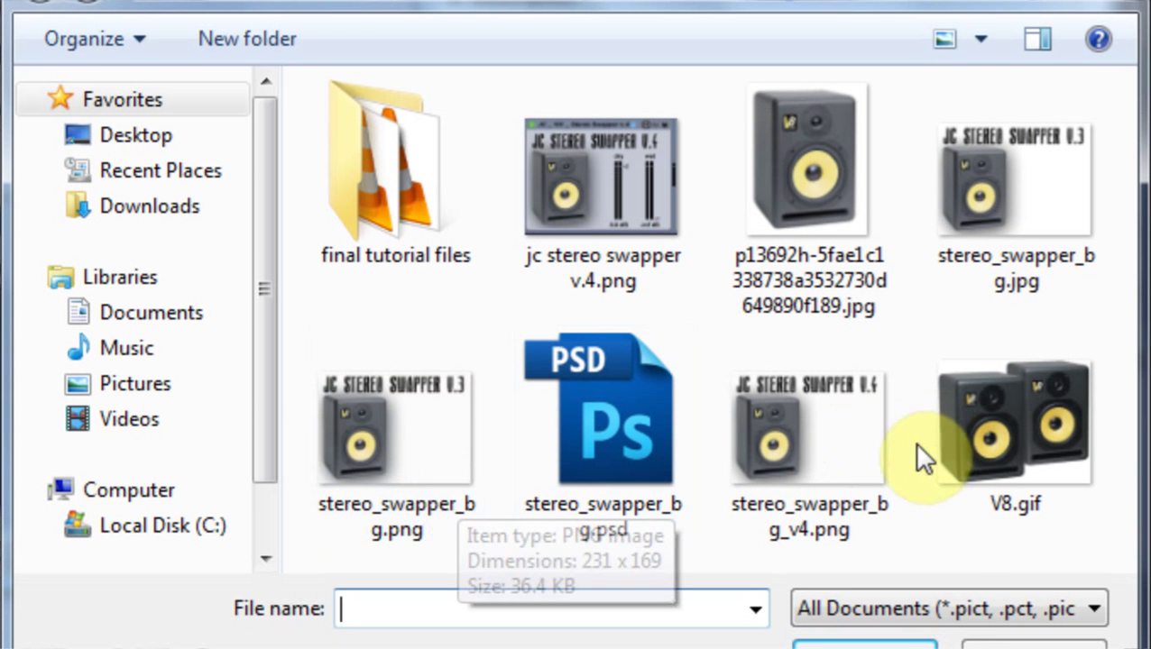
# - Load stereo_swapper_bg_v4.png as the device background image
pyautogui.click(830, 431)
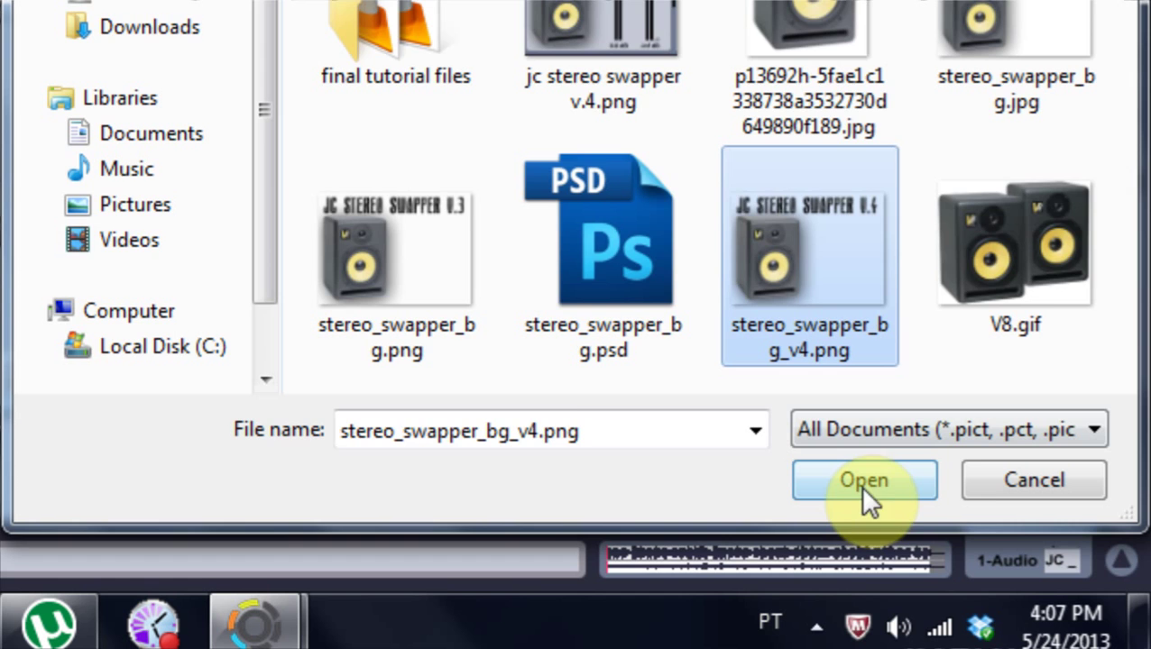
pyautogui.click(857, 481)
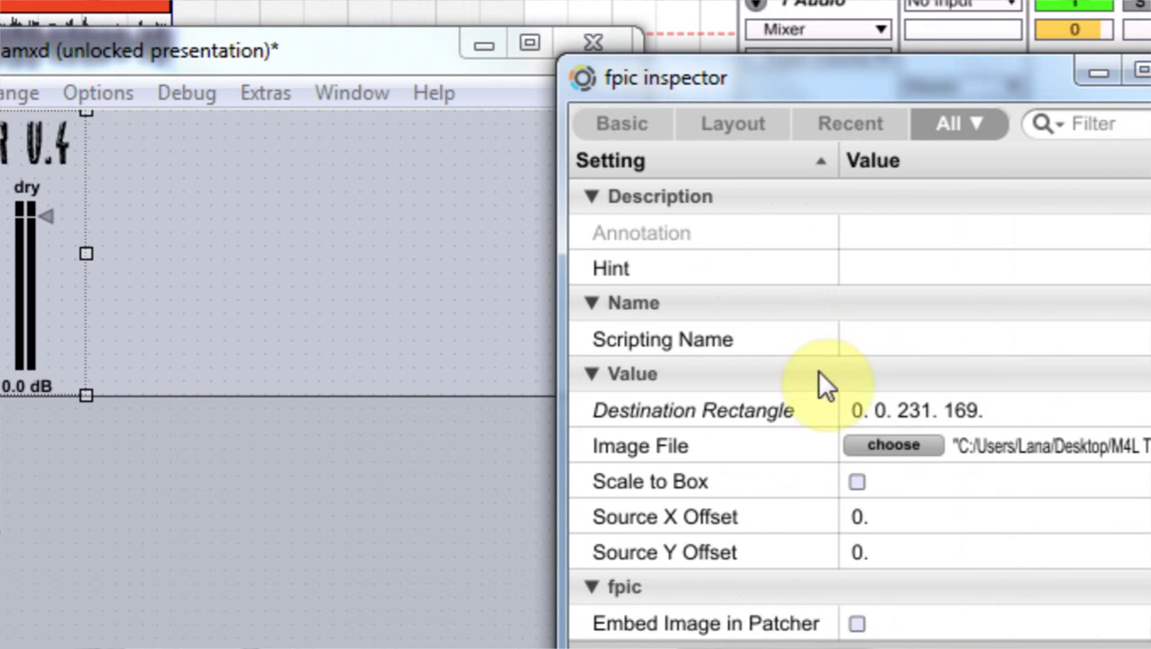
pyautogui.scroll(3, 814, 365)
pyautogui.scroll(2, 583, 442)
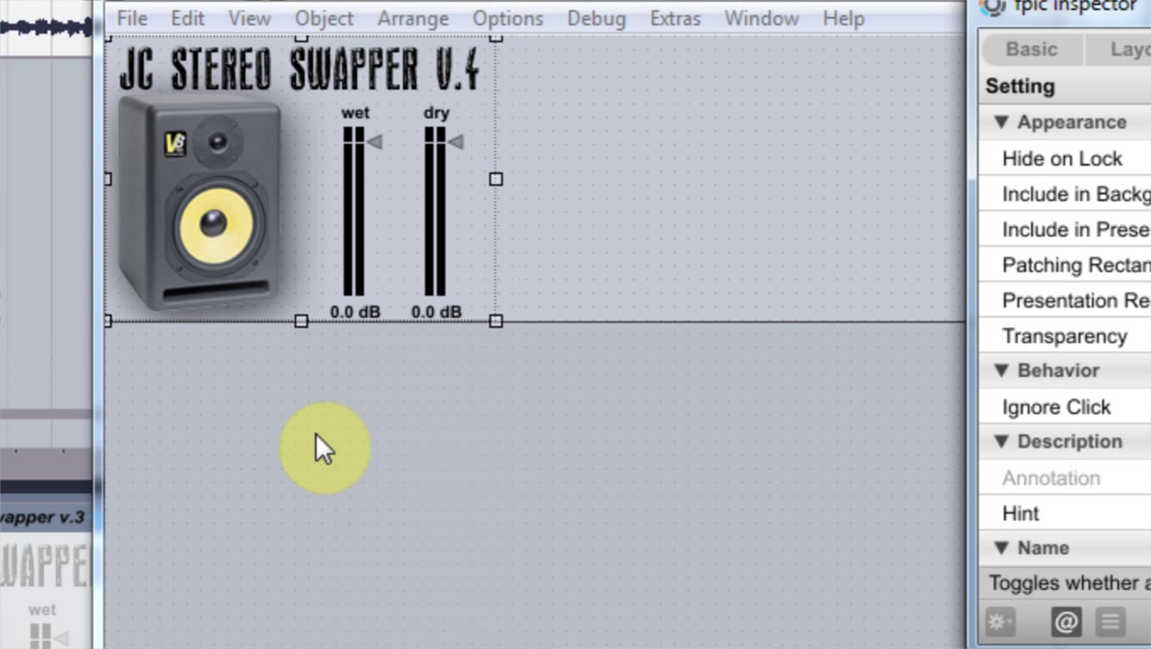
# - Swap the meters so dry sits left of wet, nudging both into alignment
pyautogui.moveTo(350, 190); pyautogui.dragTo(539, 172)
pyautogui.moveTo(430, 175); pyautogui.dragTo(352, 169)
pyautogui.moveTo(532, 195); pyautogui.dragTo(445, 198)
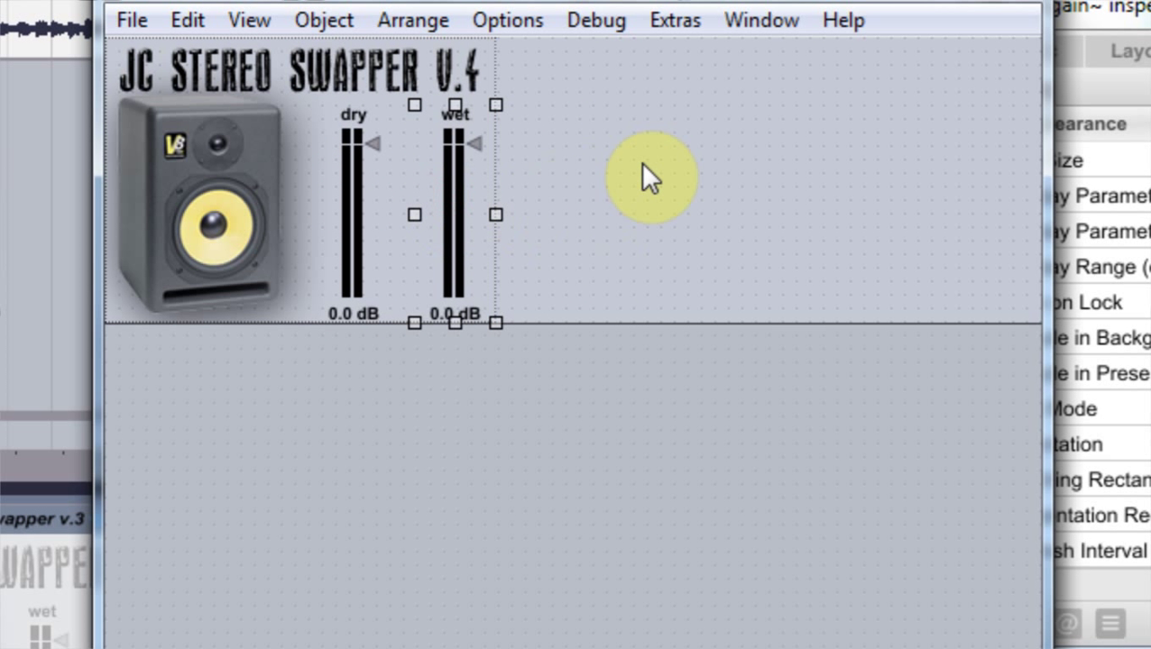
pyautogui.press('Right')
pyautogui.press('Right')
pyautogui.press('Right')
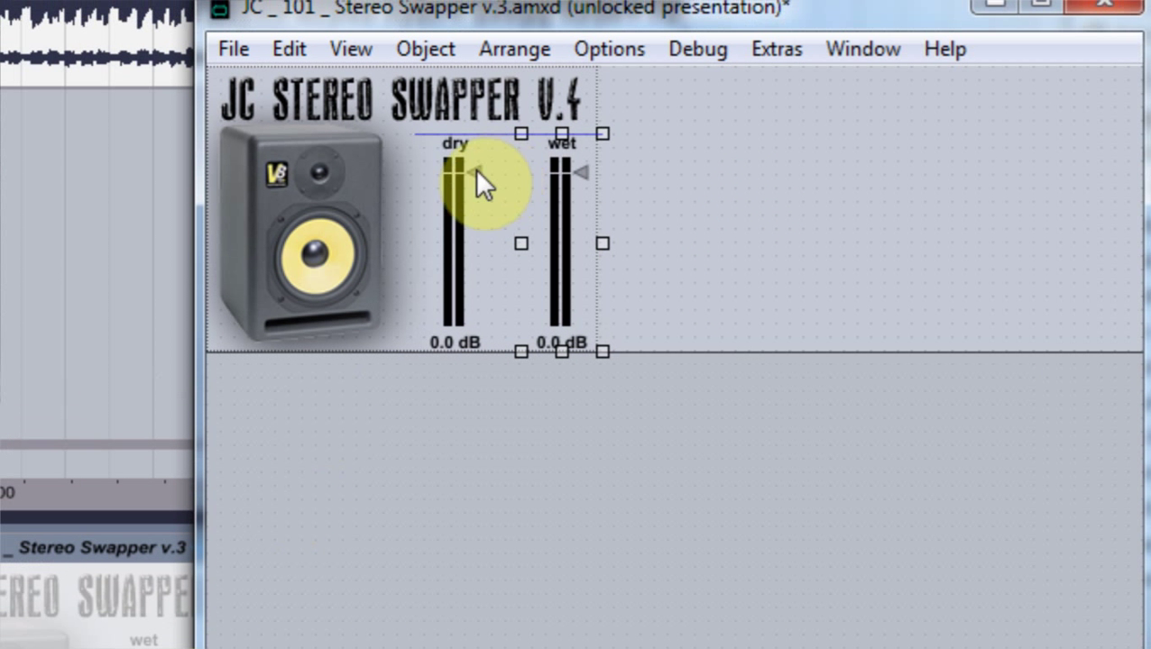
pyautogui.click(356, 162)
pyautogui.press('Right')
pyautogui.press('Right')
pyautogui.press('Right')
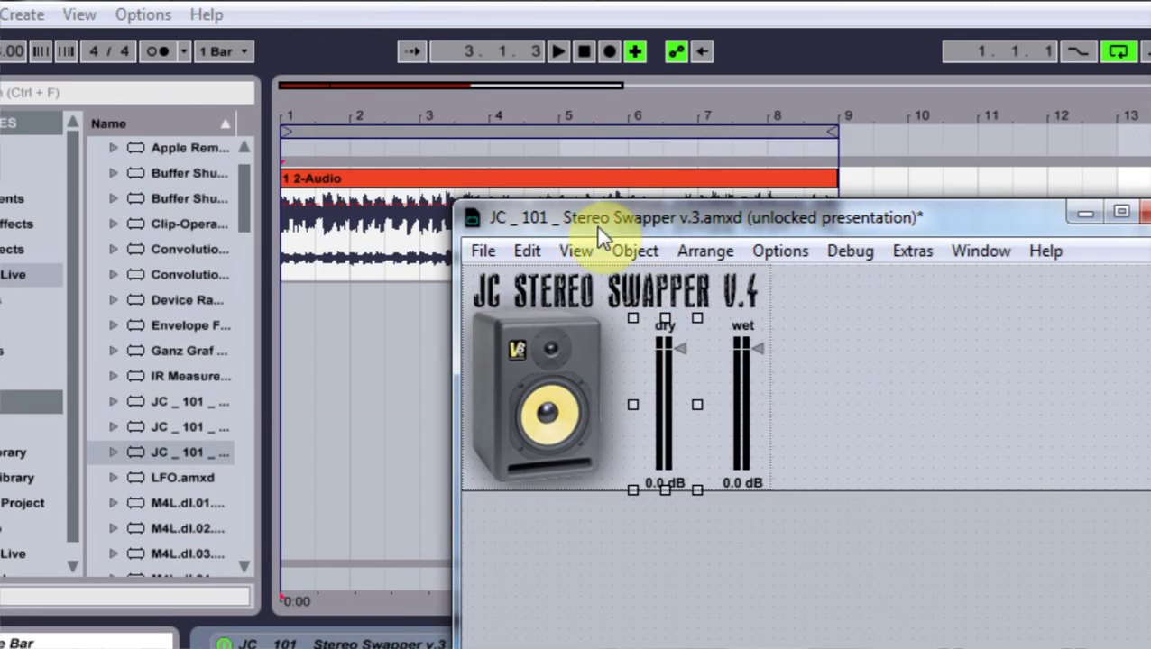
pyautogui.moveTo(306, 8); pyautogui.dragTo(431, 1)
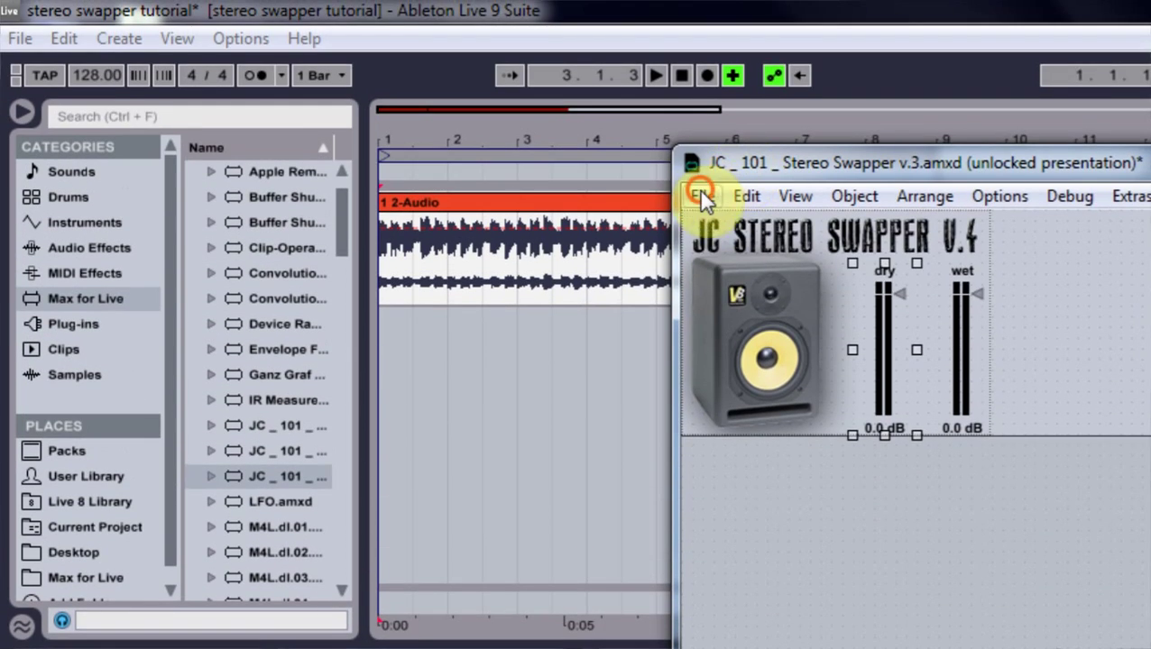
# - Save the device as JC _ 101 _ Stereo Swapper v.4.amxd
pyautogui.click(702, 191)
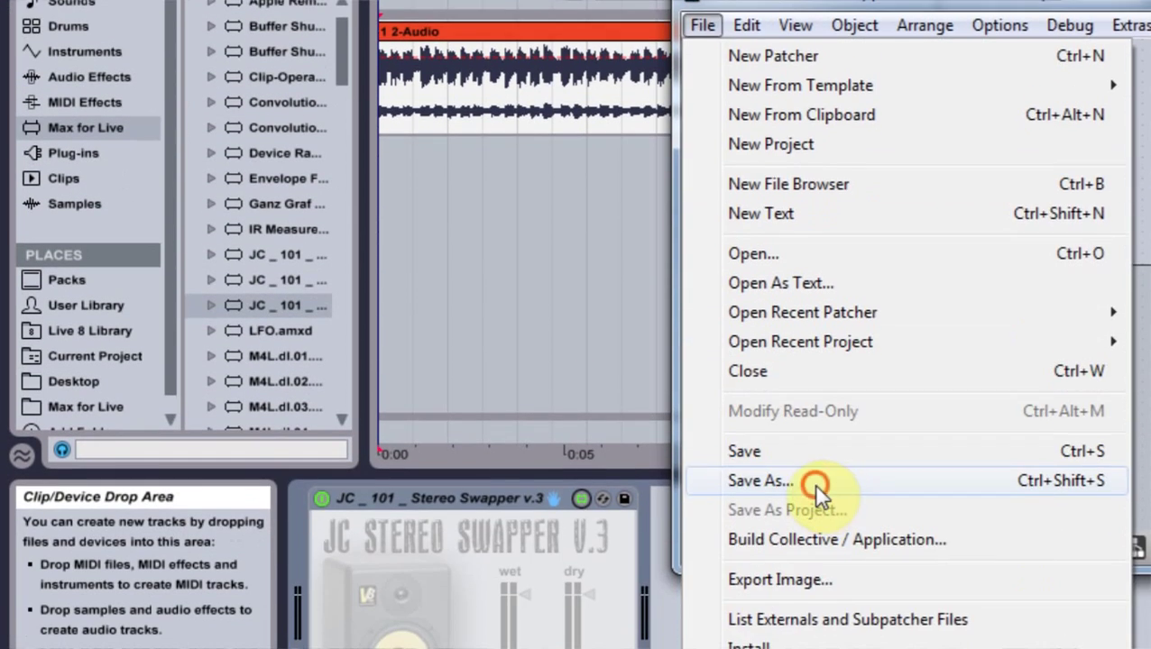
pyautogui.click(812, 597)
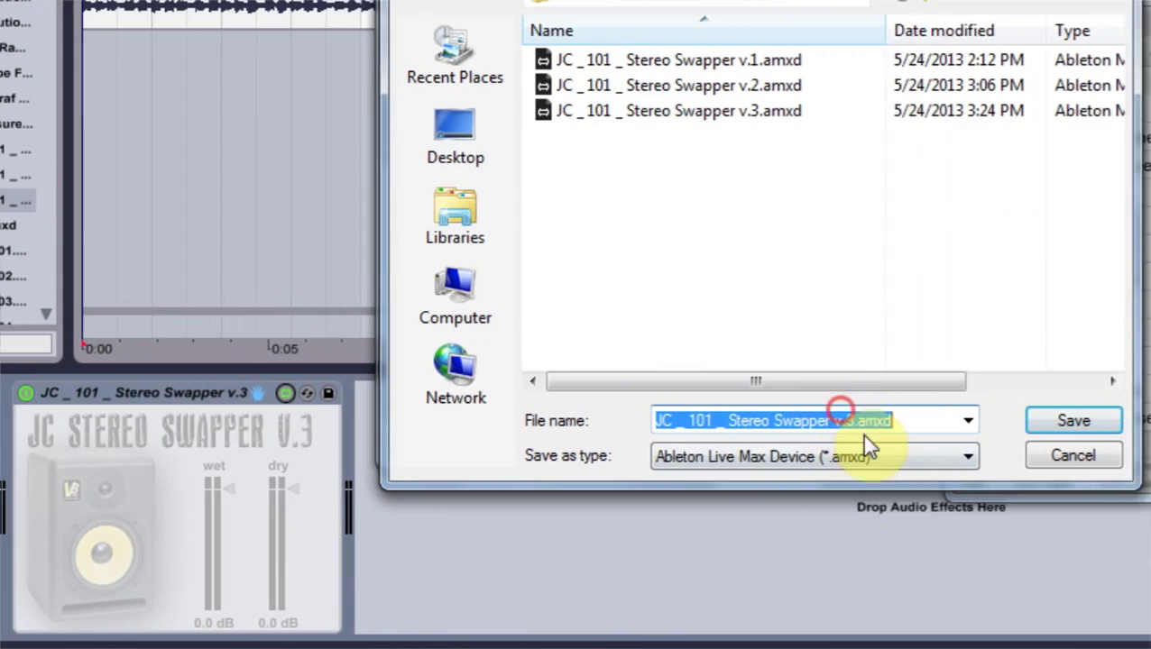
pyautogui.click(841, 421)
pyautogui.moveTo(846, 421); pyautogui.dragTo(856, 421)
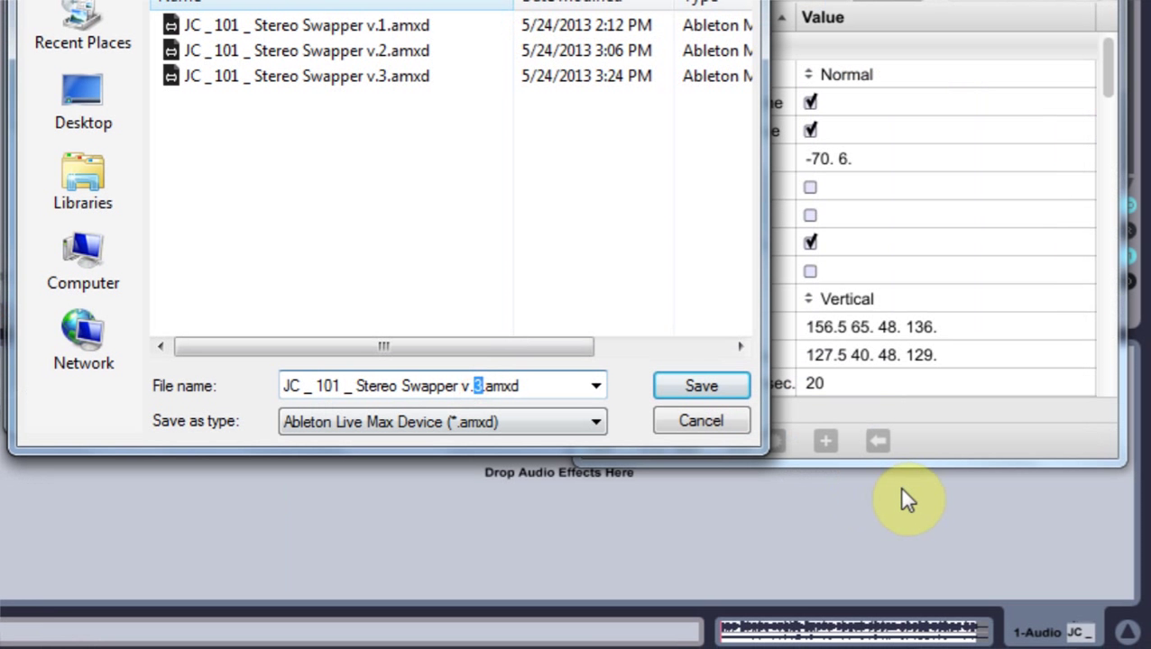
pyautogui.write('4')
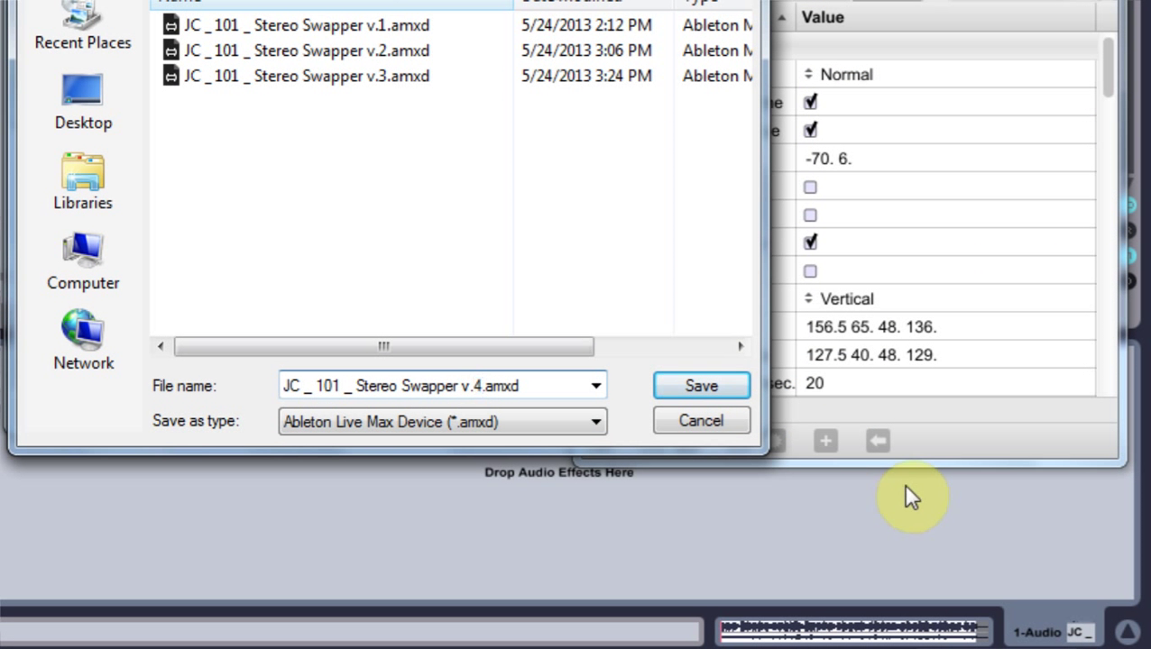
pyautogui.click(721, 383)
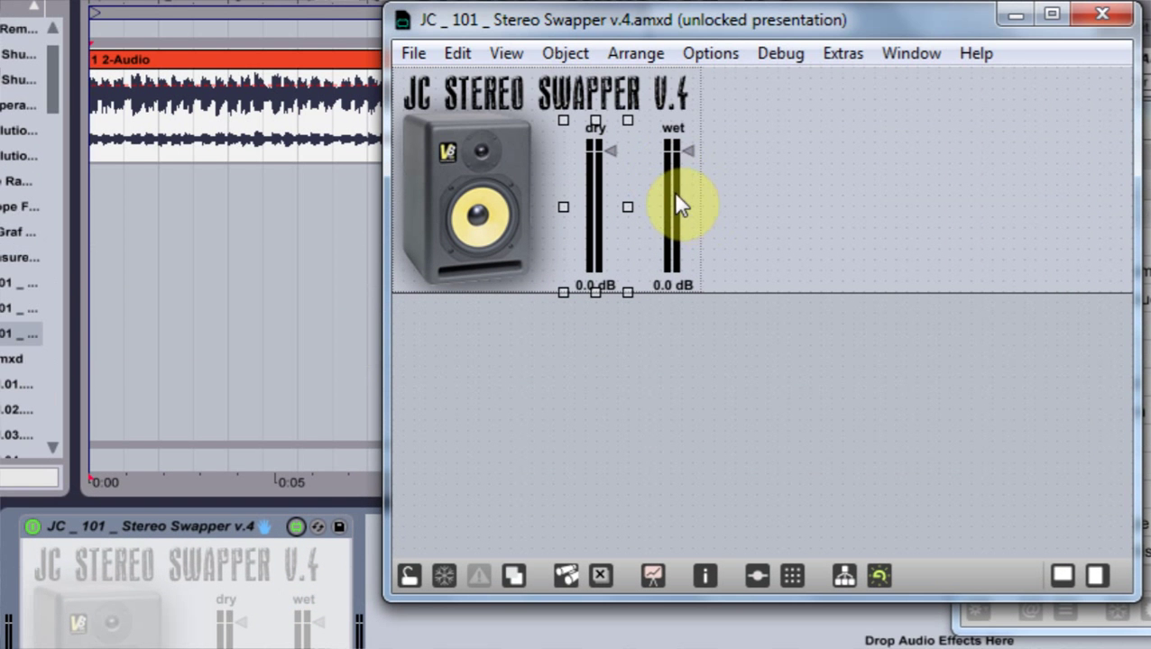
# - Select the wet meter and save the latest changes to v.4
pyautogui.click(674, 7)
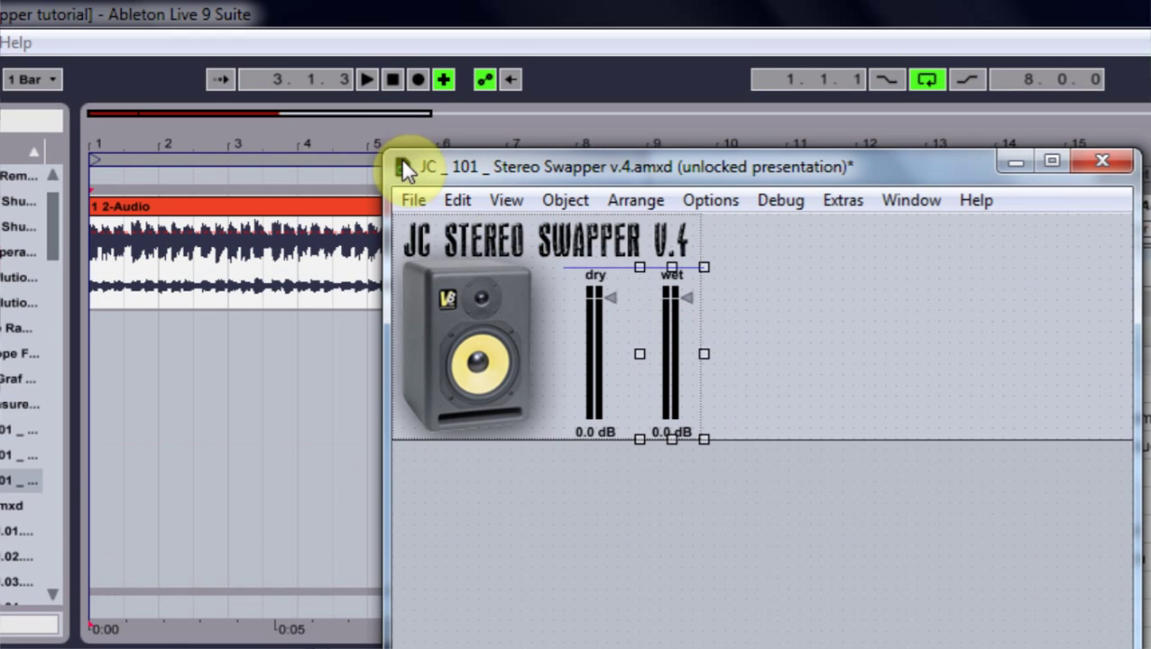
pyautogui.click(413, 54)
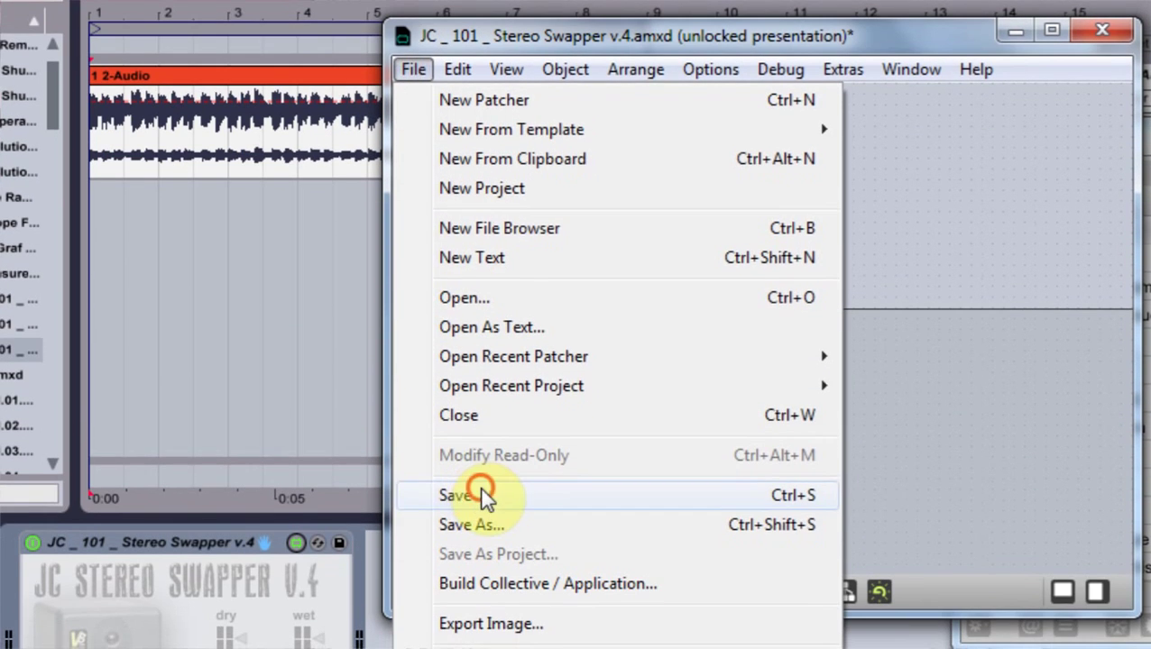
pyautogui.click(465, 598)
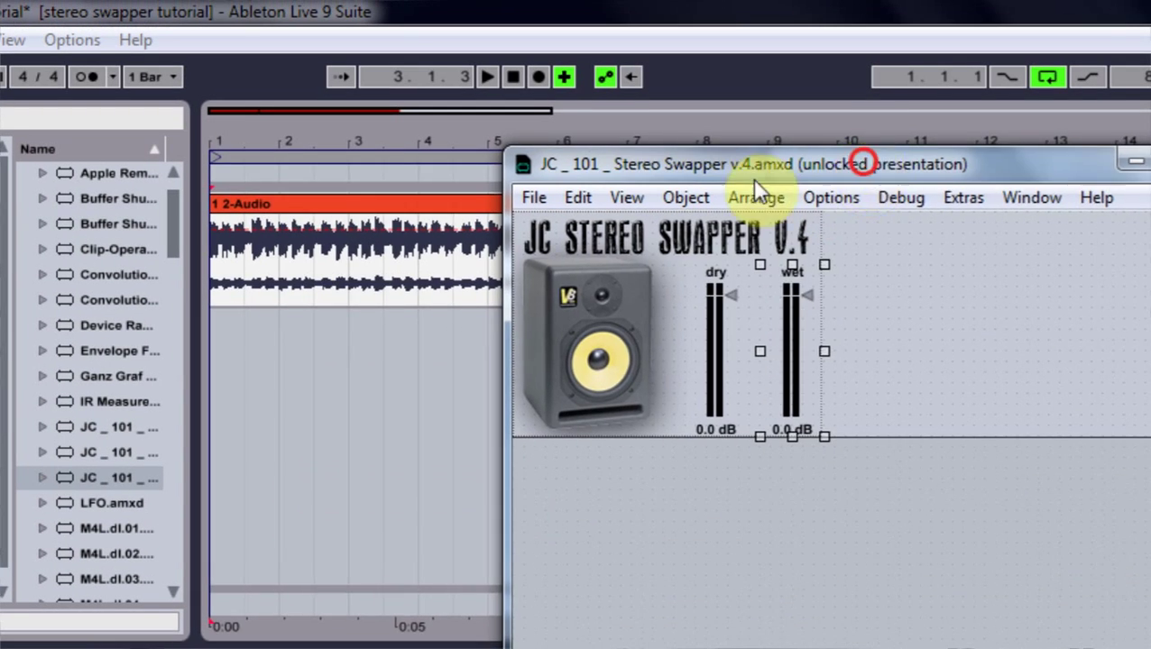
# - Enable Initial on the wet live.gain~ and set its initial value to -70
pyautogui.moveTo(866, 163); pyautogui.dragTo(638, 204)
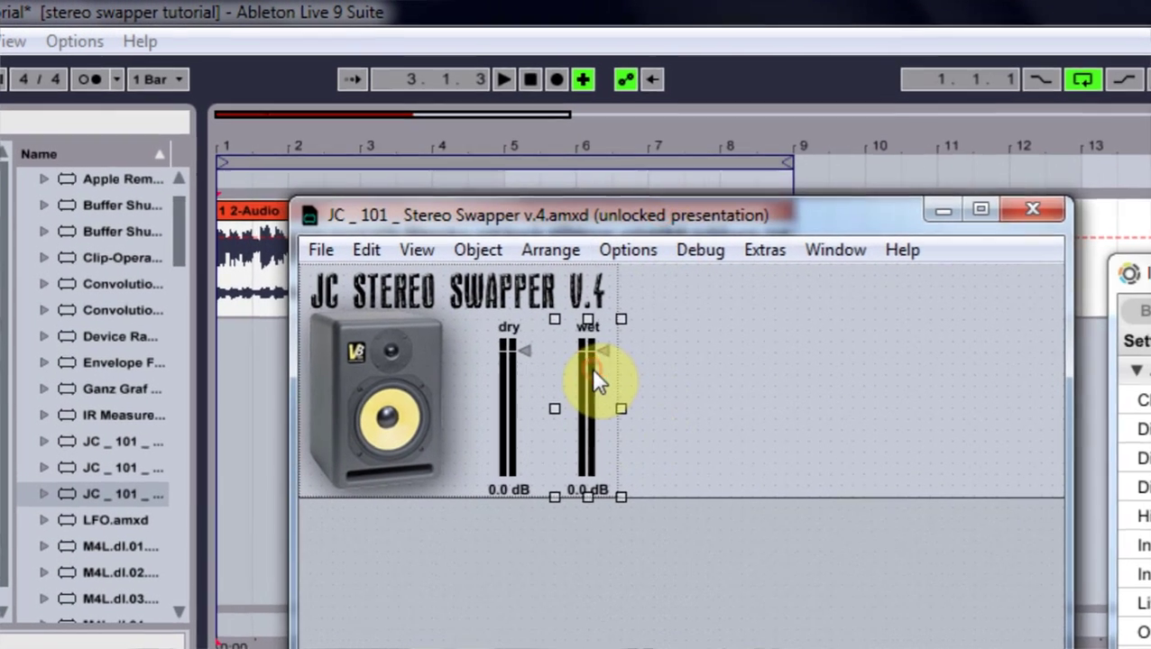
pyautogui.hotkey('ctrl', 'i')
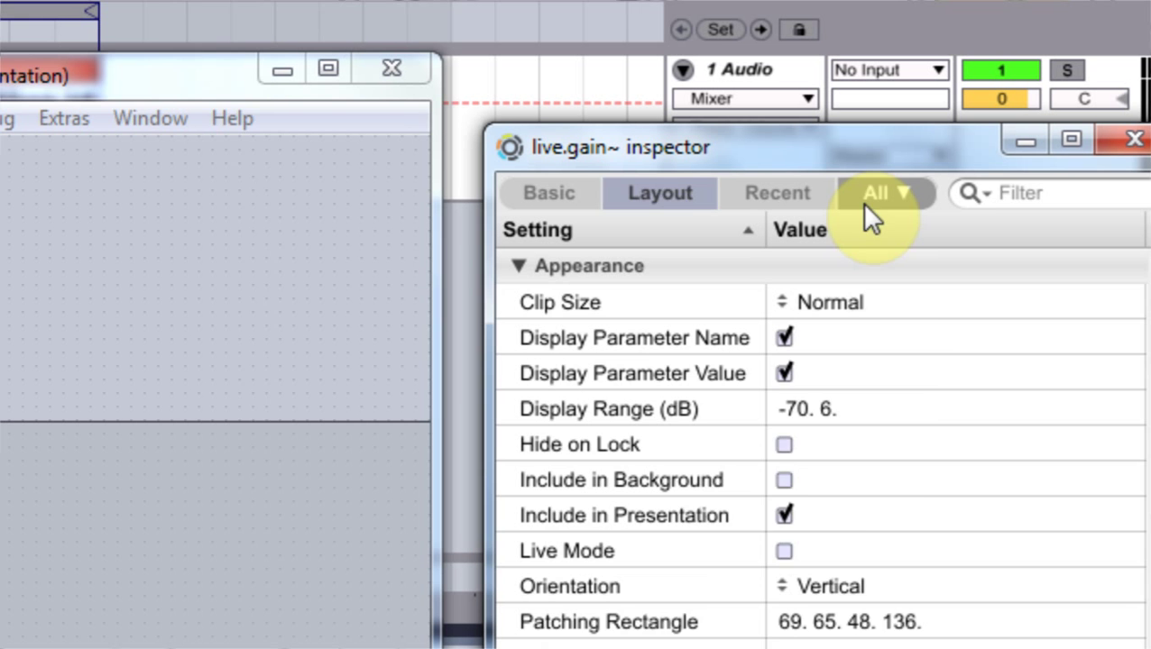
pyautogui.scroll(-5, 875, 451)
pyautogui.scroll(-4, 875, 458)
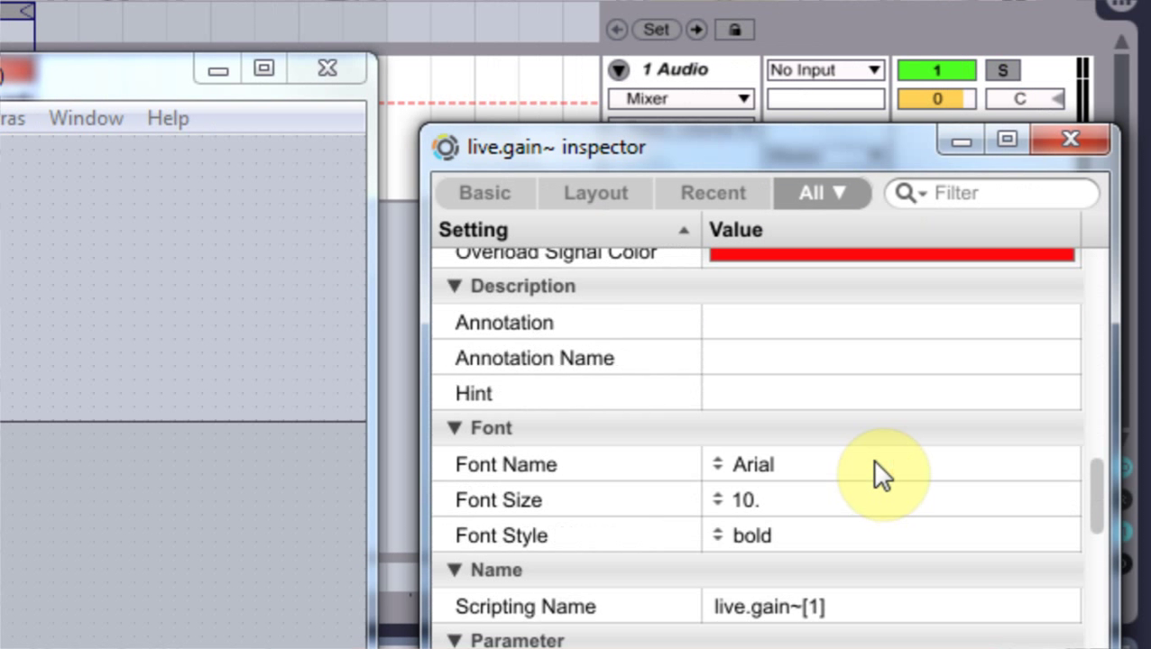
pyautogui.scroll(-4, 870, 454)
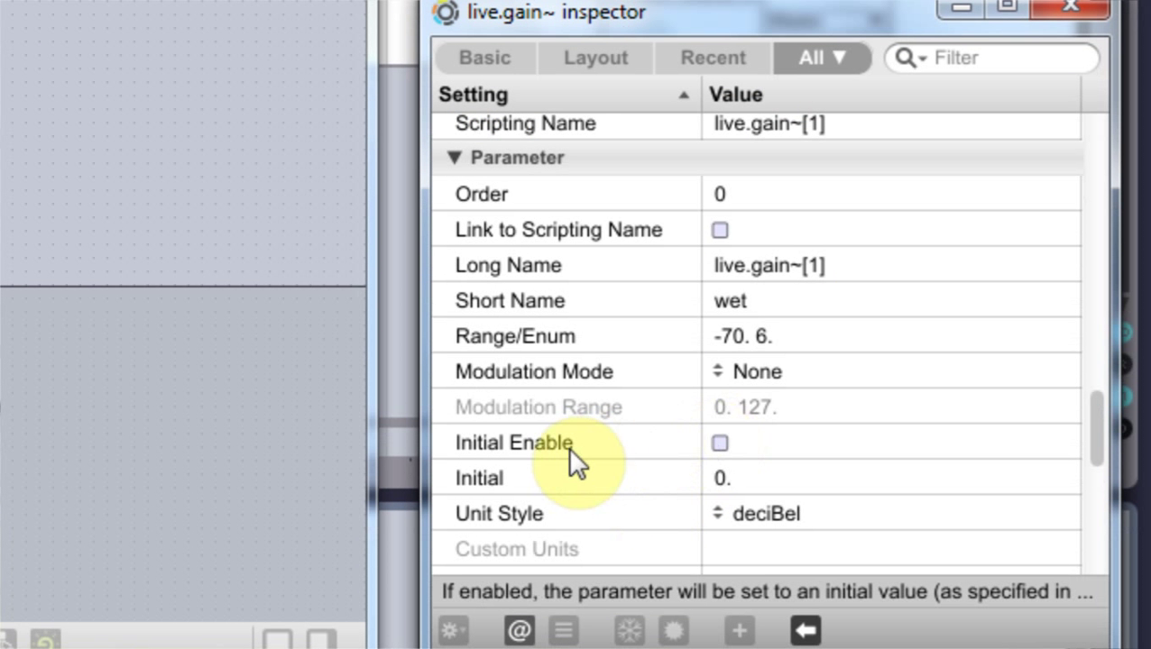
pyautogui.click(719, 442)
pyautogui.click(722, 481)
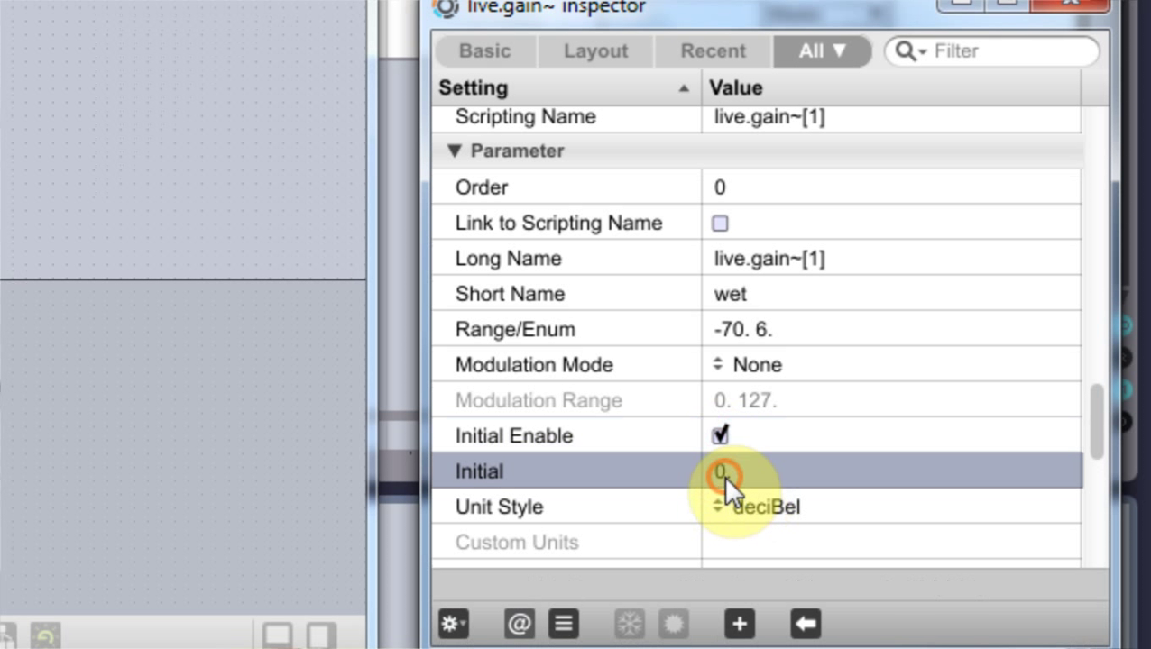
pyautogui.click(719, 471)
pyautogui.write('-70')
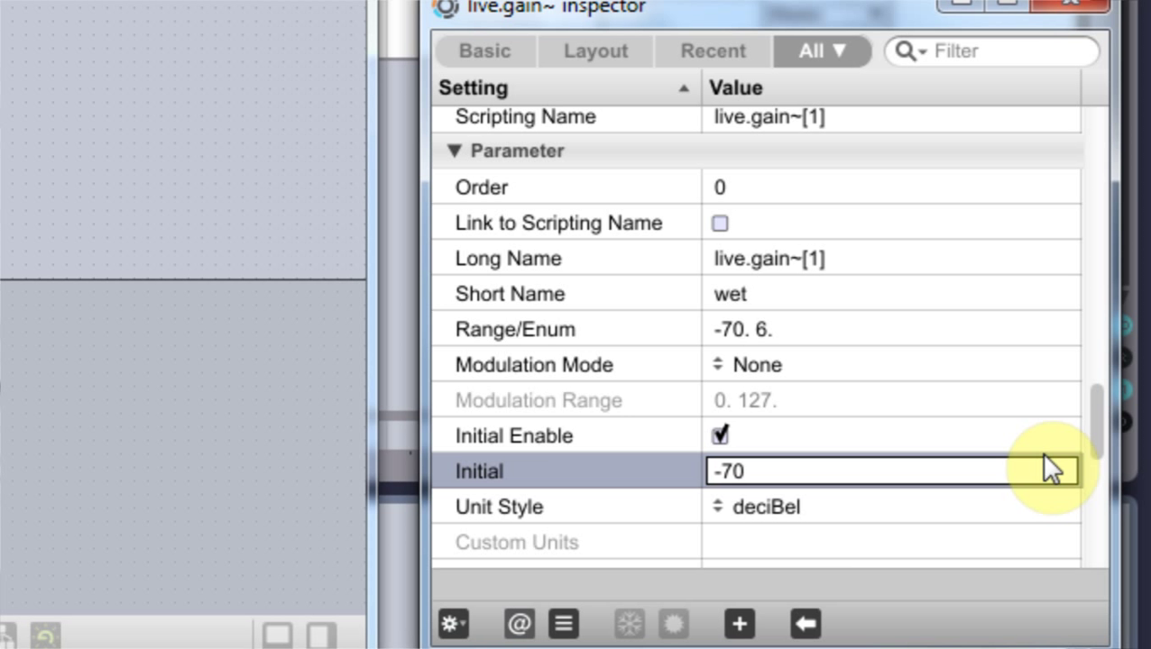
pyautogui.press('Return')
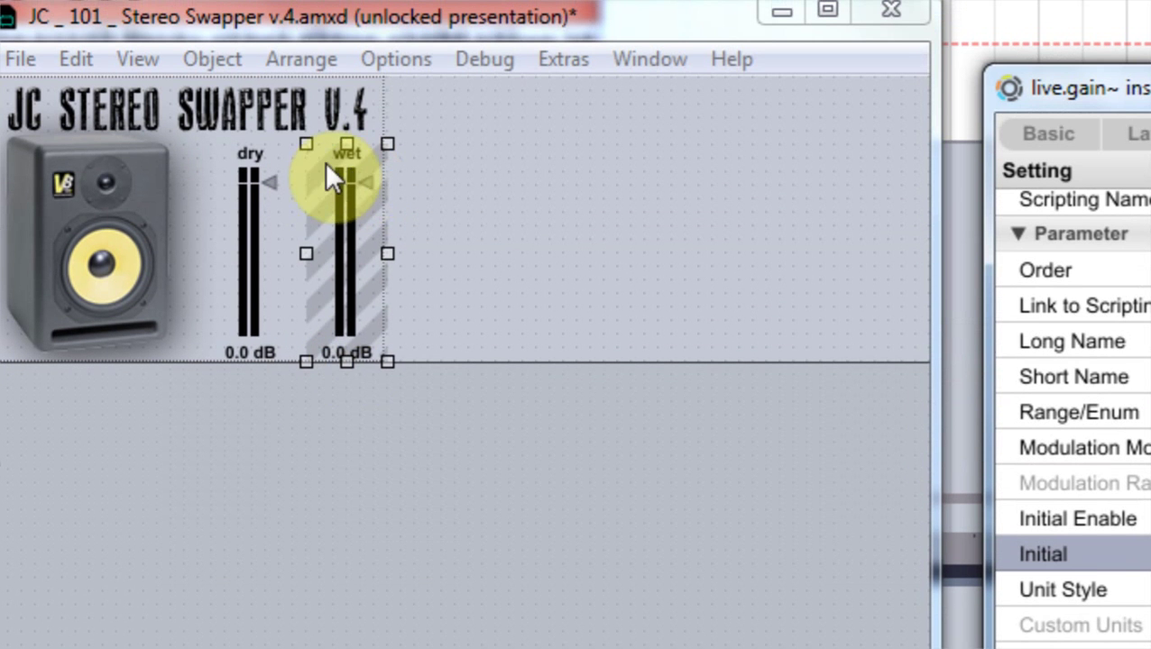
# - Tick Initial Enable on the dry live.gain~, keeping its initial value at 0 dB
pyautogui.click(260, 264)
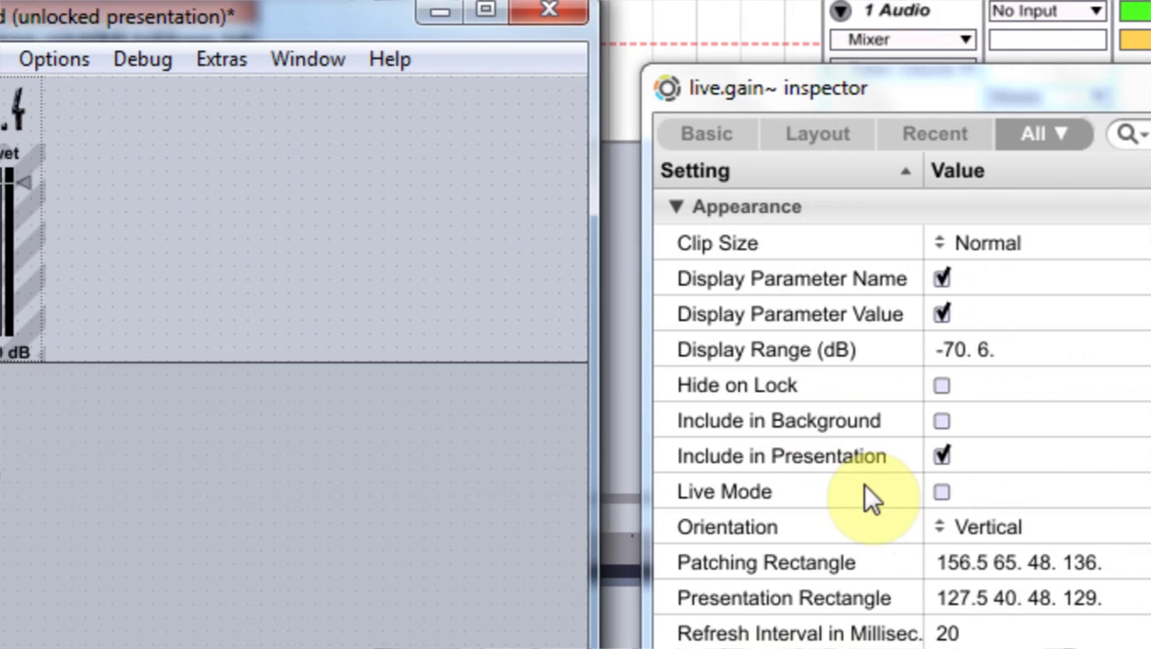
pyautogui.scroll(-12, 863, 487)
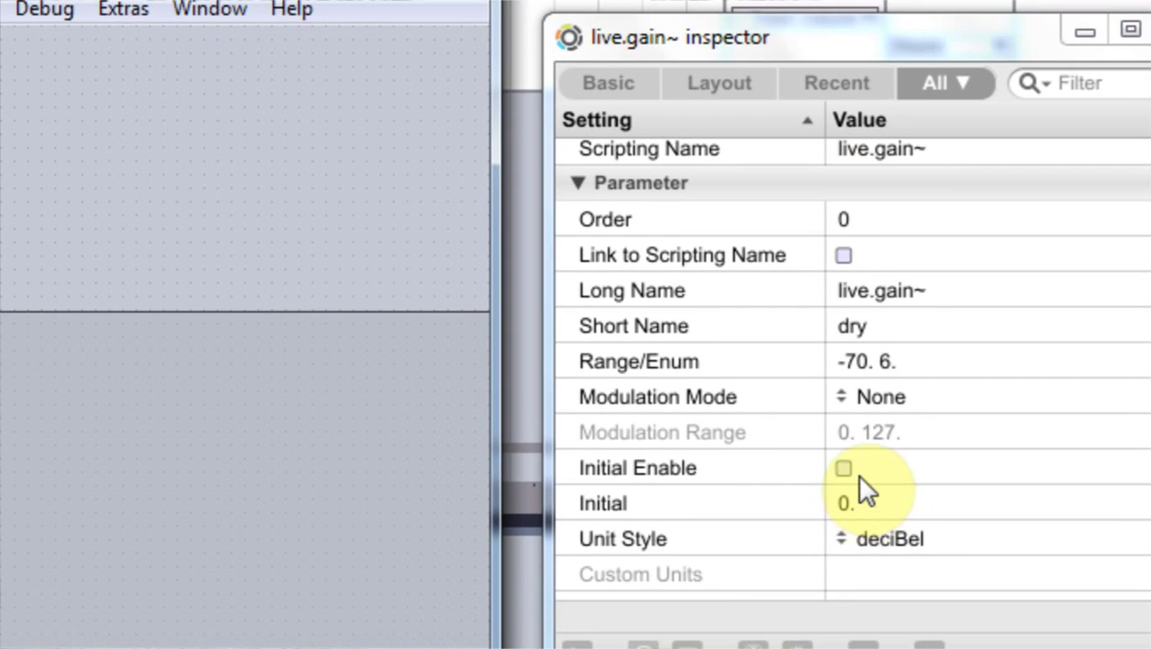
pyautogui.click(844, 469)
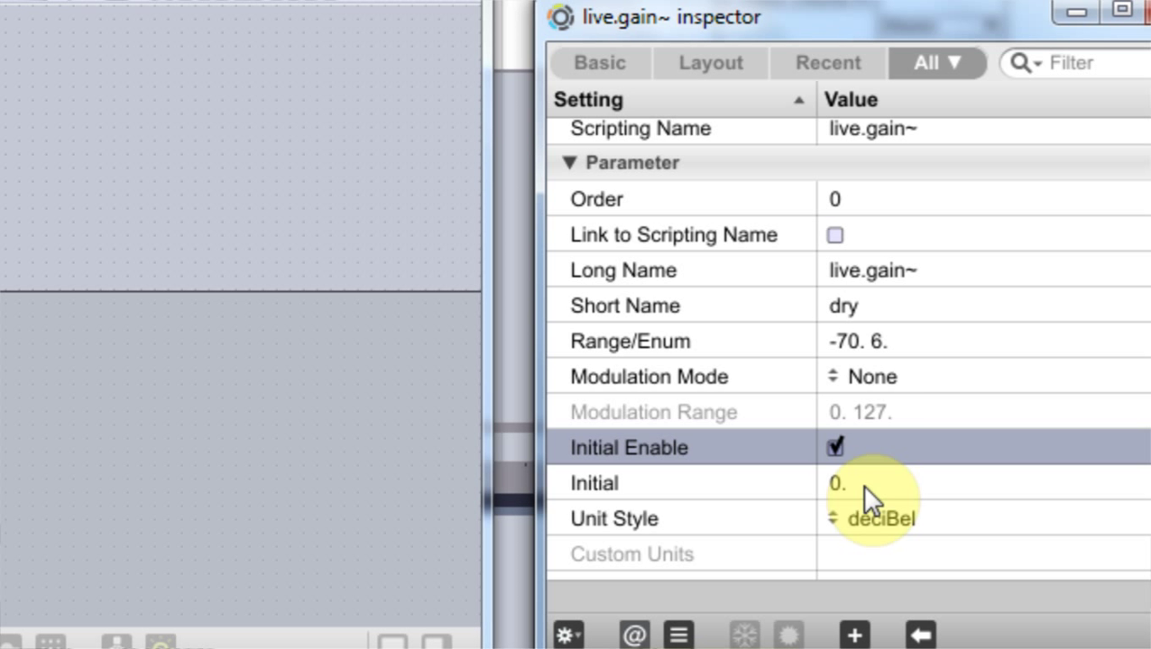
pyautogui.moveTo(687, 448)
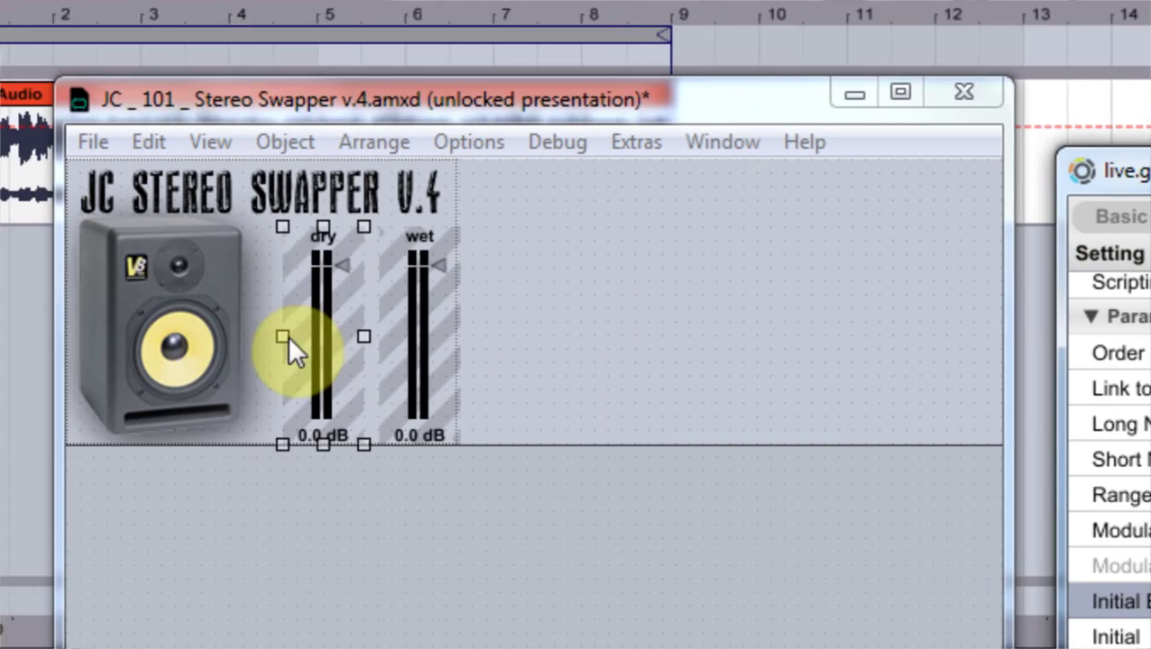
# - Deselect everything and save the v.4 device via File > Save
pyautogui.click(411, 475)
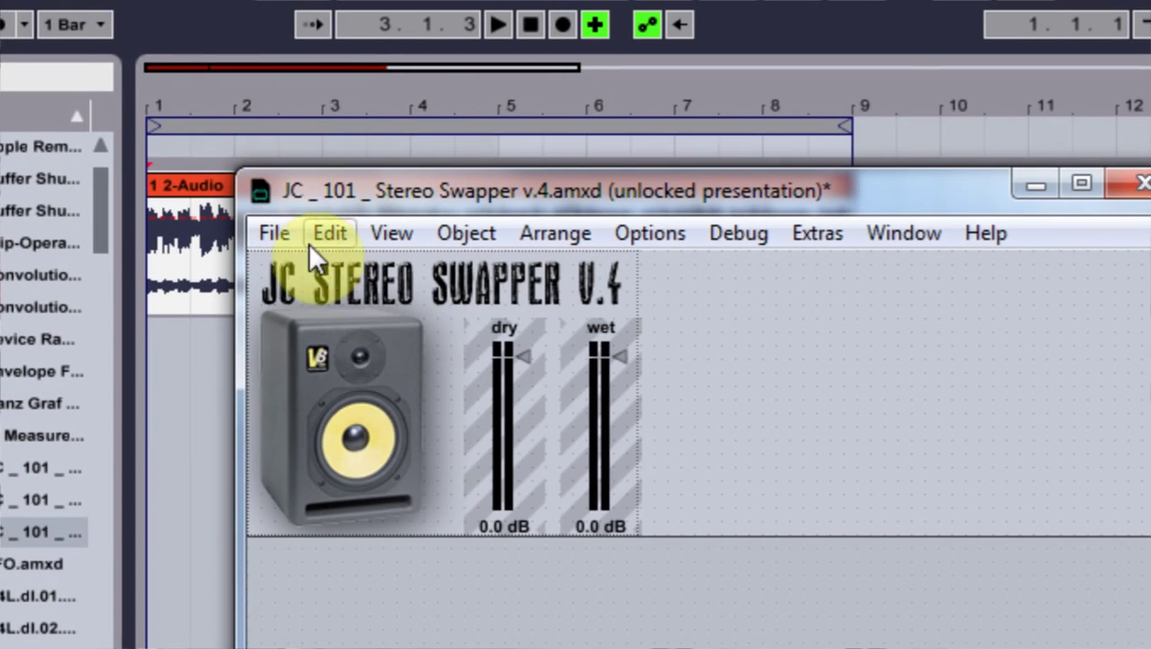
pyautogui.click(274, 232)
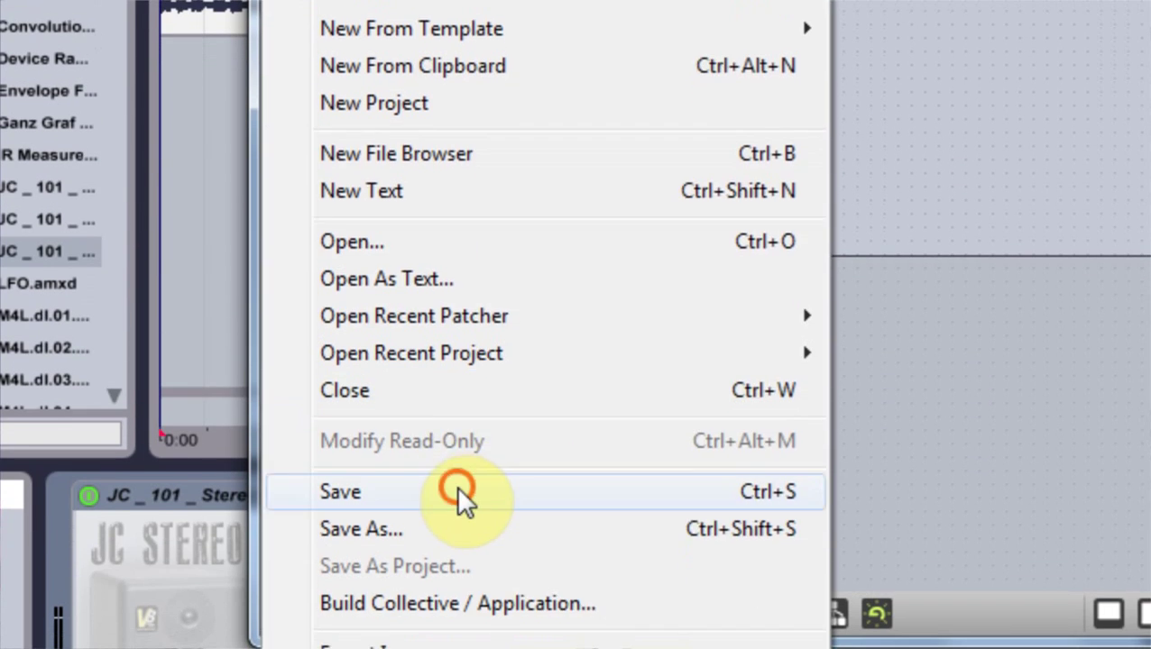
pyautogui.click(457, 487)
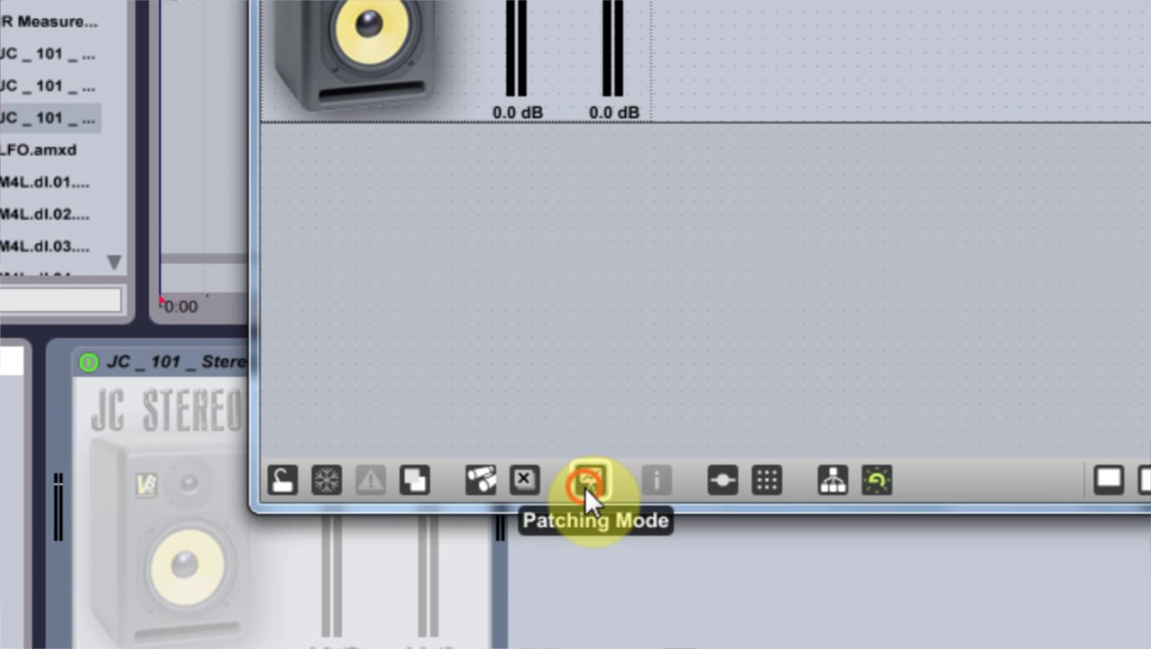
# - Toggle to Patching Mode and back to Presentation Mode
pyautogui.click(587, 481)
pyautogui.click(584, 480)
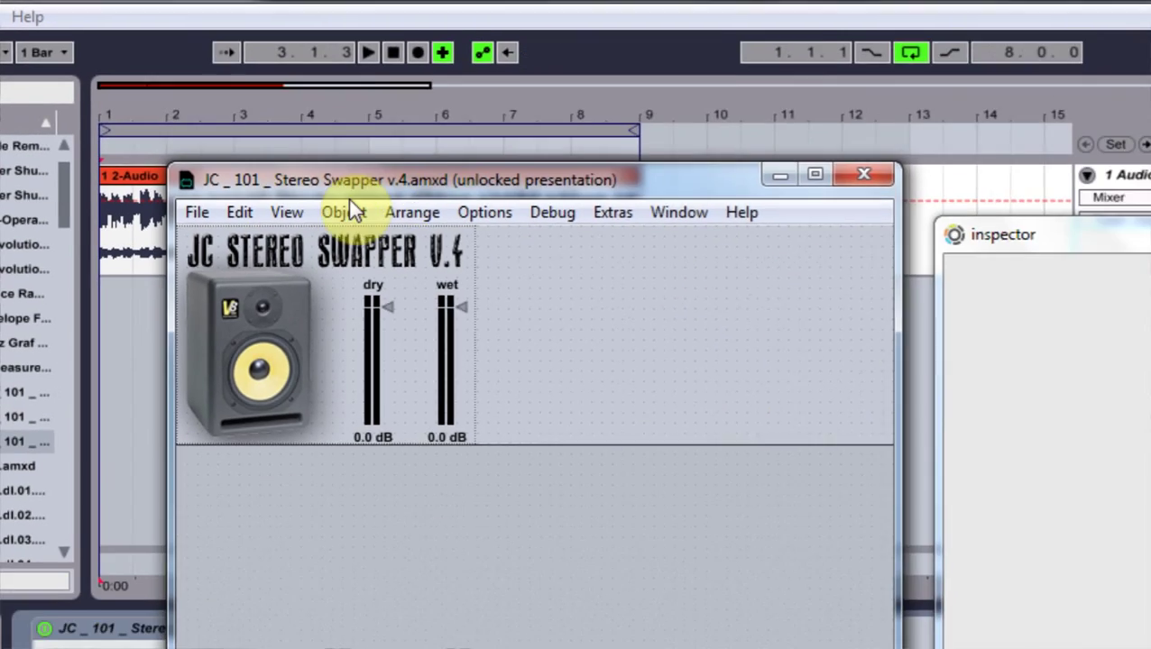
pyautogui.moveTo(426, 79); pyautogui.dragTo(809, 58)
# - Close the Max patcher and the inspector window
pyautogui.moveTo(580, 129); pyautogui.dragTo(575, 131)
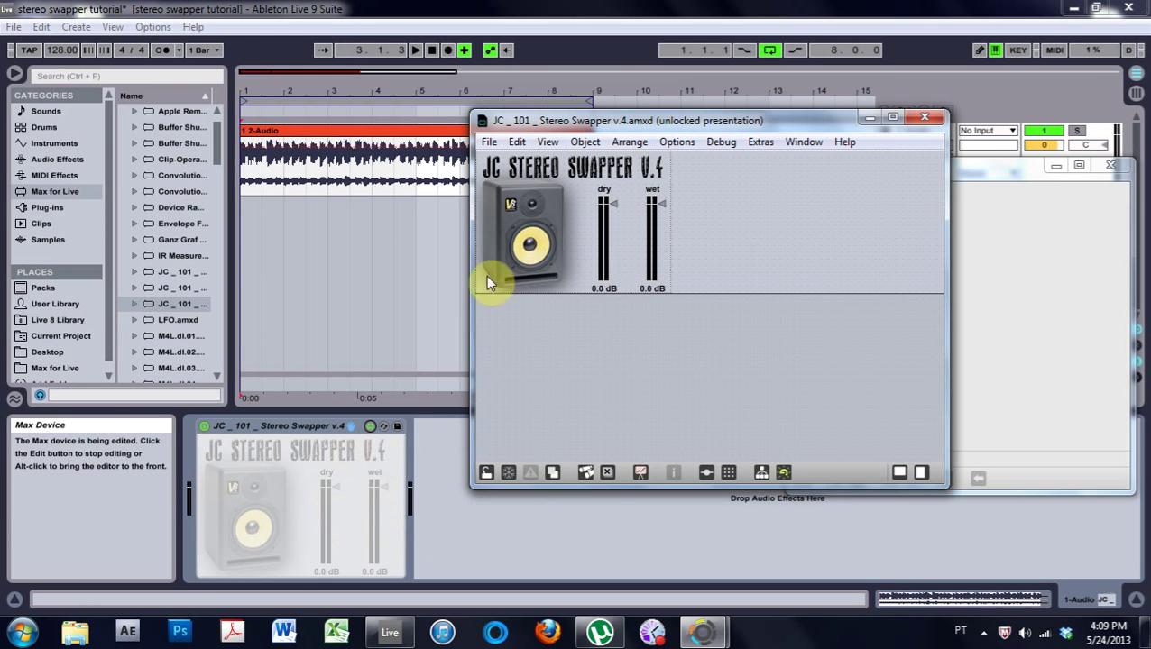
pyautogui.click(924, 117)
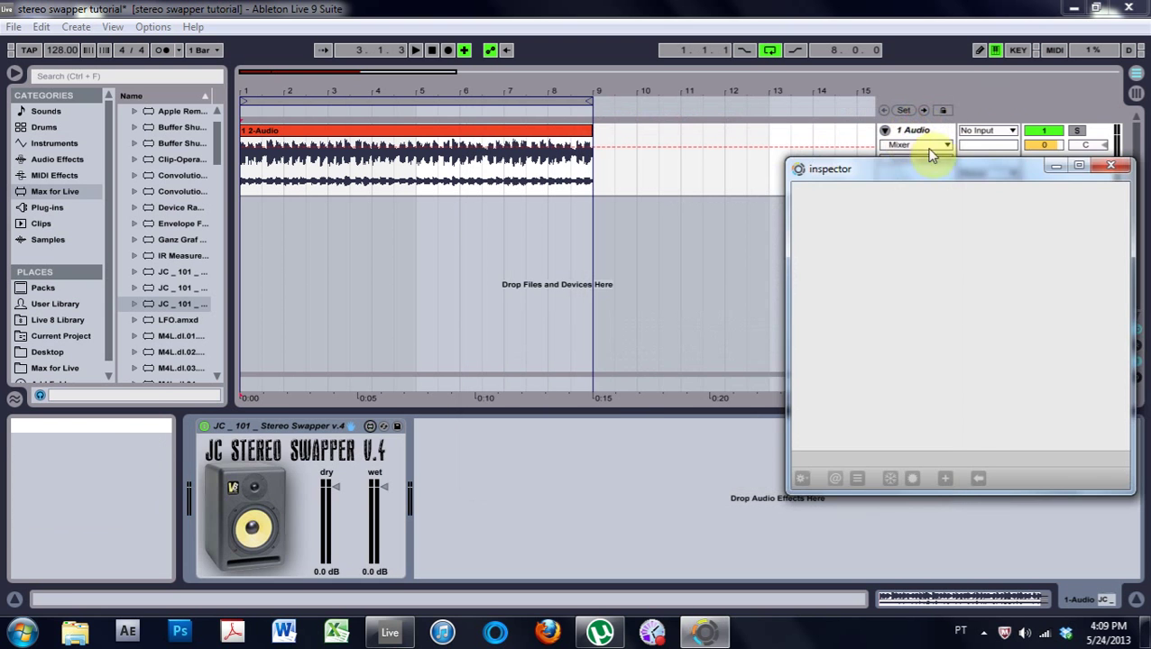
pyautogui.click(1056, 166)
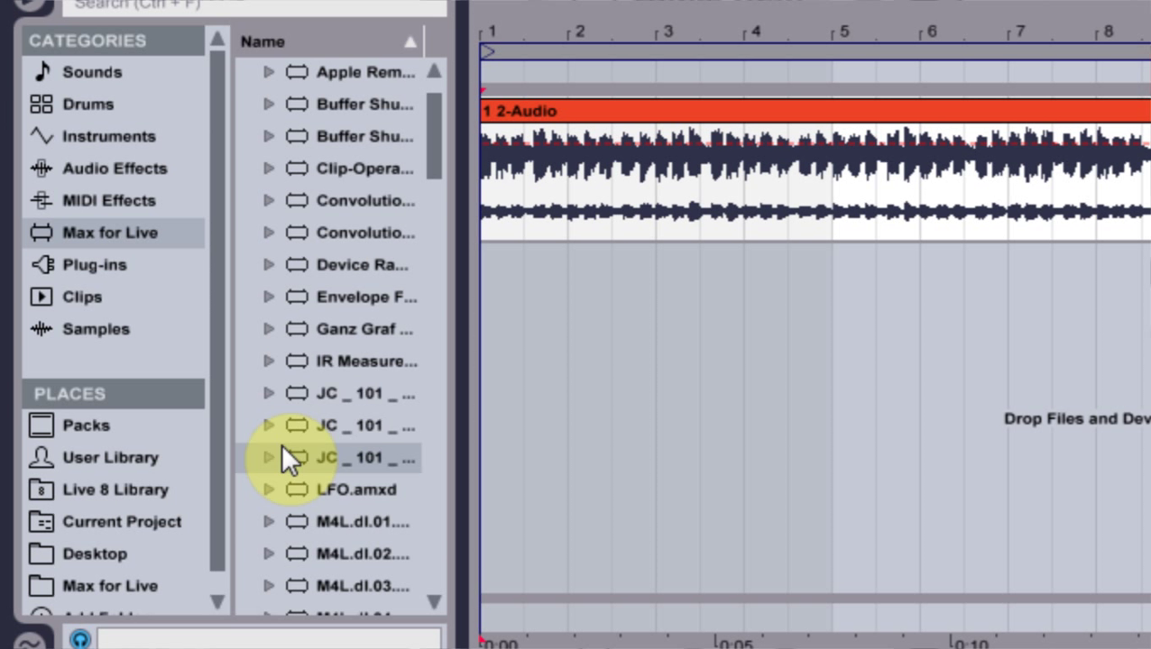
# - Refresh the Max for Live device list in Live's browser
pyautogui.click(237, 333)
pyautogui.click(75, 203)
pyautogui.click(109, 232)
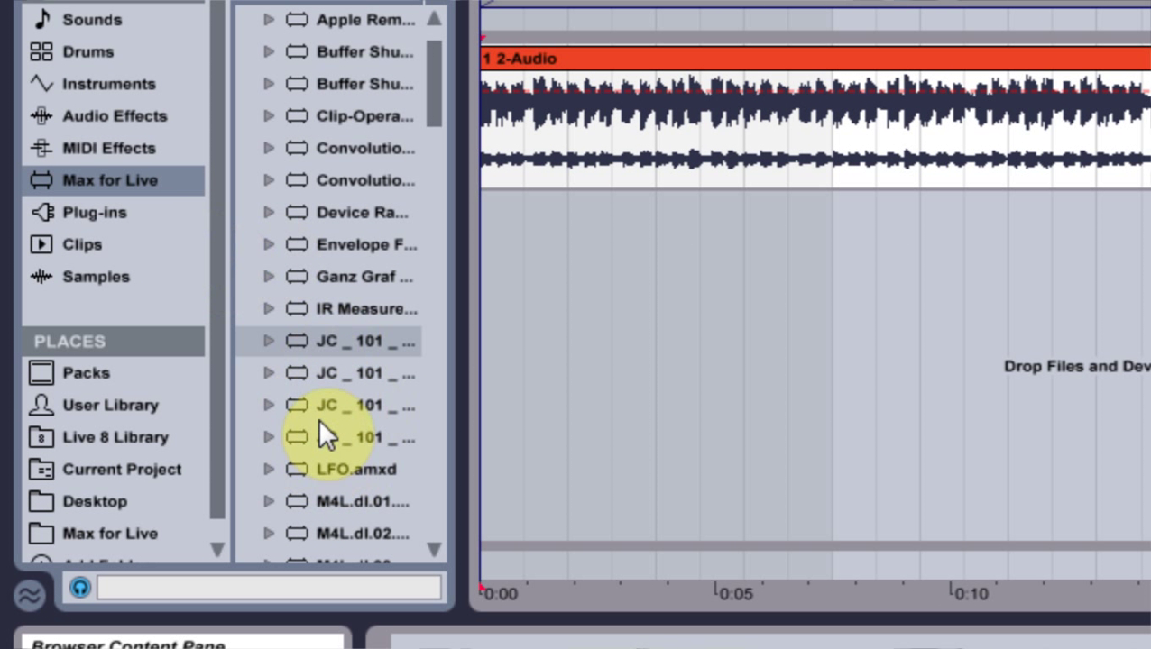
pyautogui.click(100, 206)
pyautogui.click(121, 236)
# - Load the updated Stereo Swapper v.4 and confirm dry 0.0 dB, wet -inf dB
pyautogui.click(317, 482)
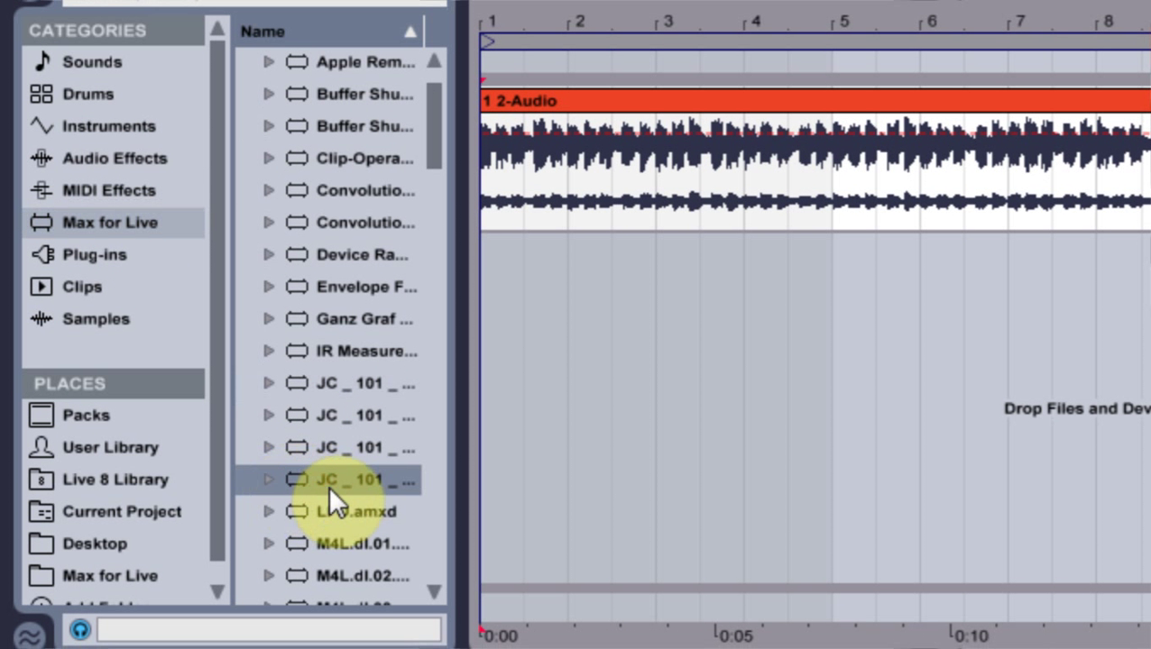
pyautogui.moveTo(300, 479); pyautogui.dragTo(468, 494)
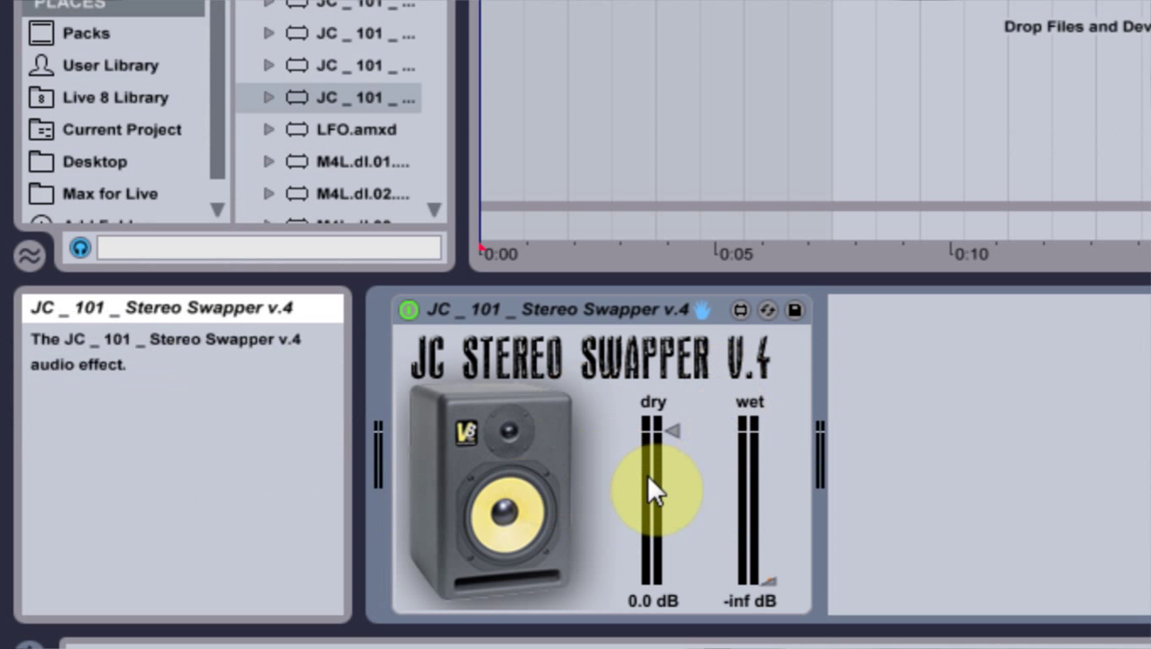
pyautogui.click(676, 435)
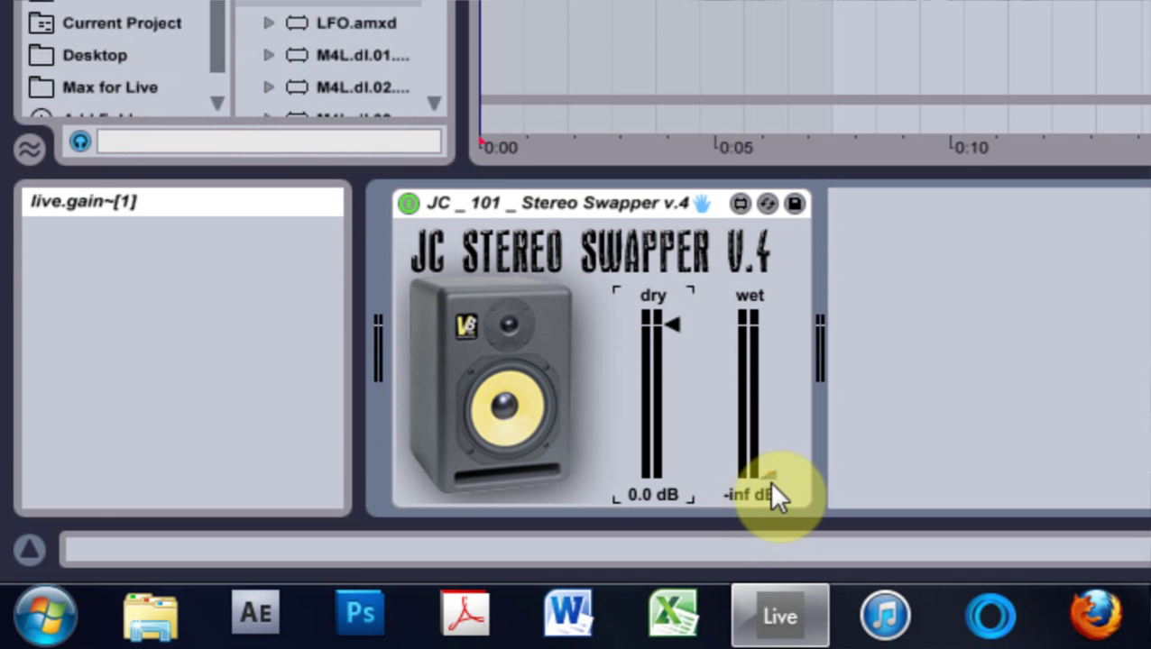
pyautogui.click(769, 484)
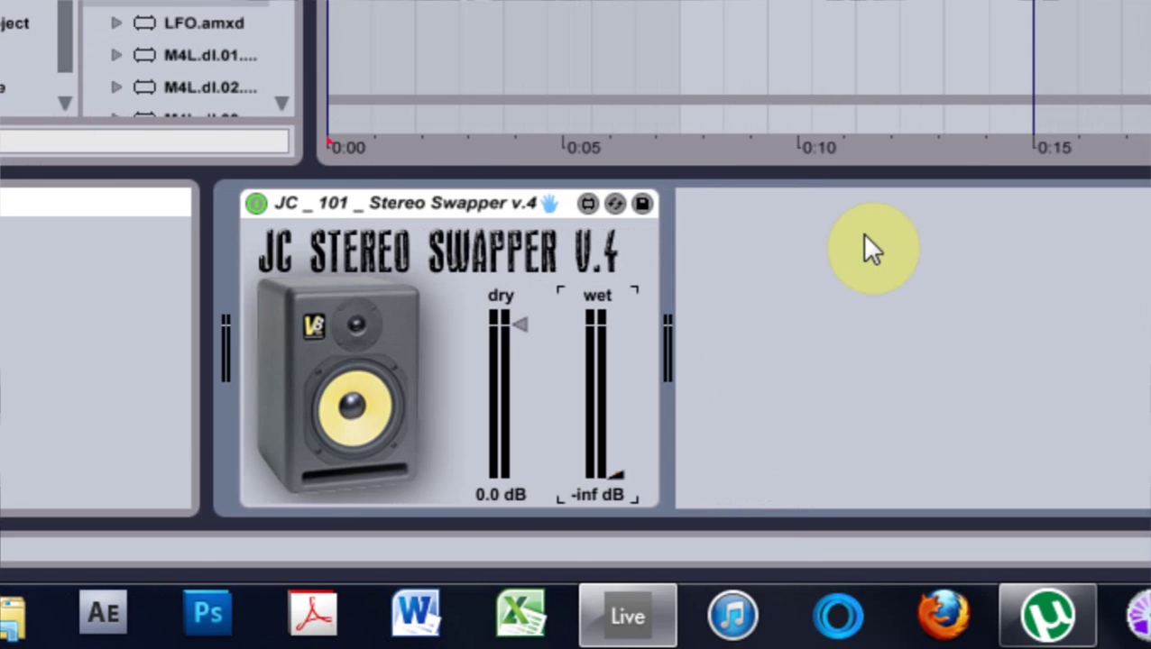